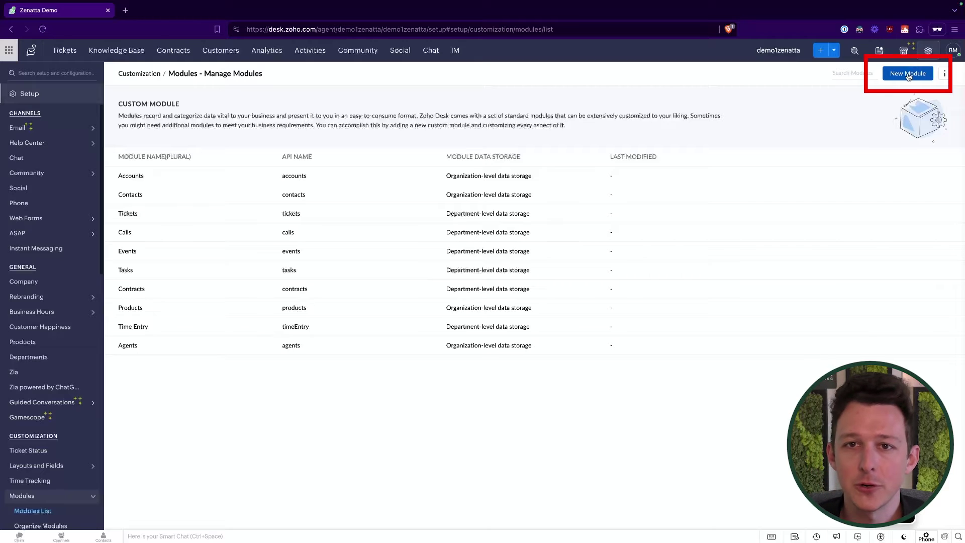
# Start a new custom module with the plural name Items and the singular name Item.
pyautogui.click(908, 75)
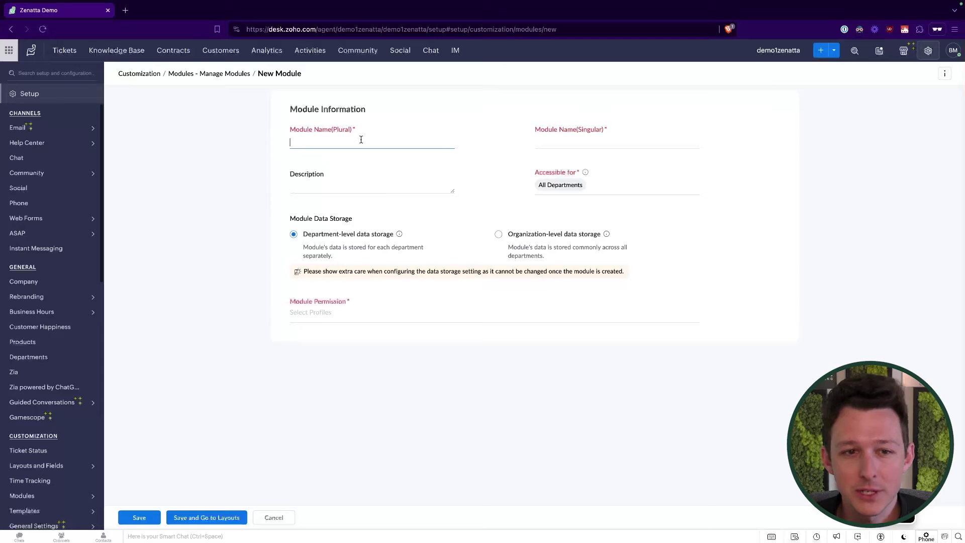
pyautogui.write('Items')
pyautogui.press('Tab')
pyautogui.write('Item')
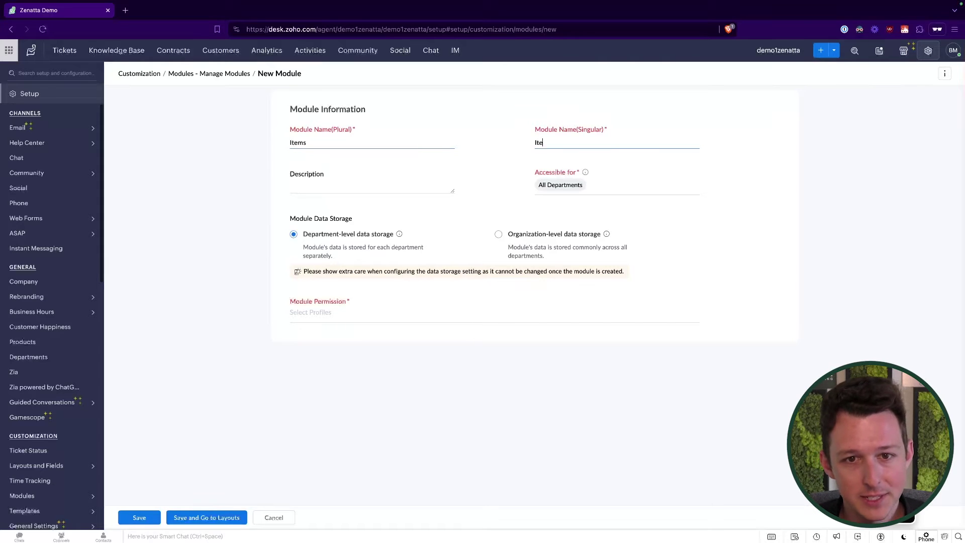
pyautogui.click(525, 207)
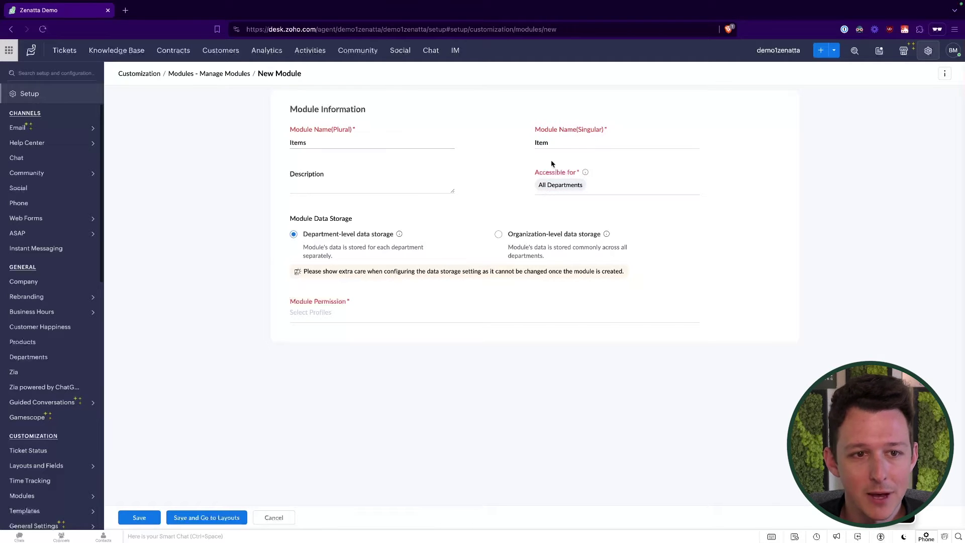
pyautogui.moveTo(586, 172)
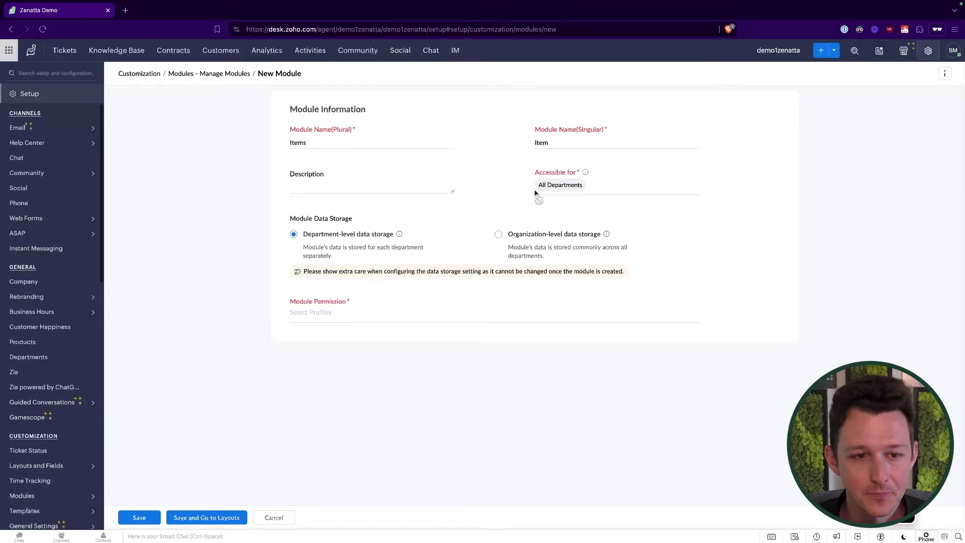
# Set the Items module's data storage to organization-level data storage.
pyautogui.moveTo(362, 237); pyautogui.dragTo(418, 239)
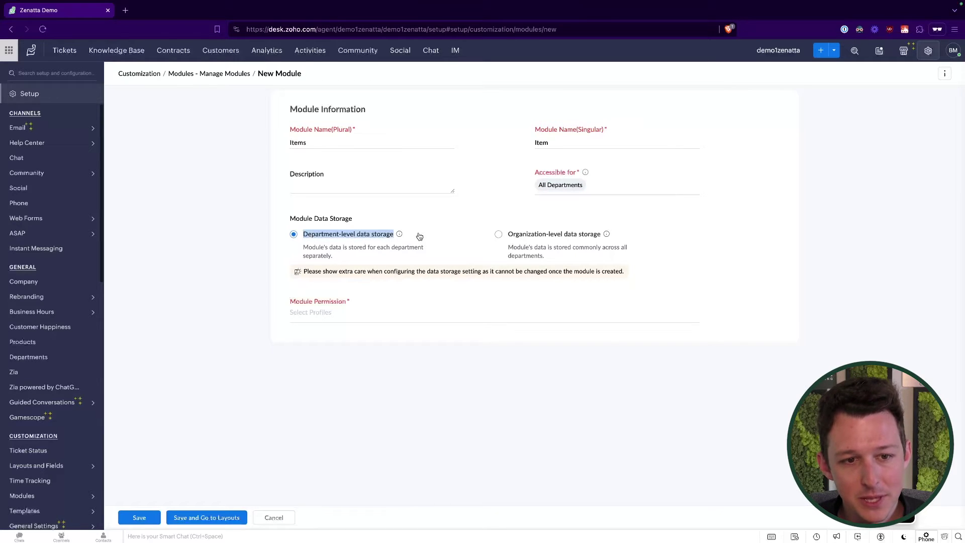
pyautogui.click(509, 241)
pyautogui.moveTo(510, 241); pyautogui.dragTo(598, 240)
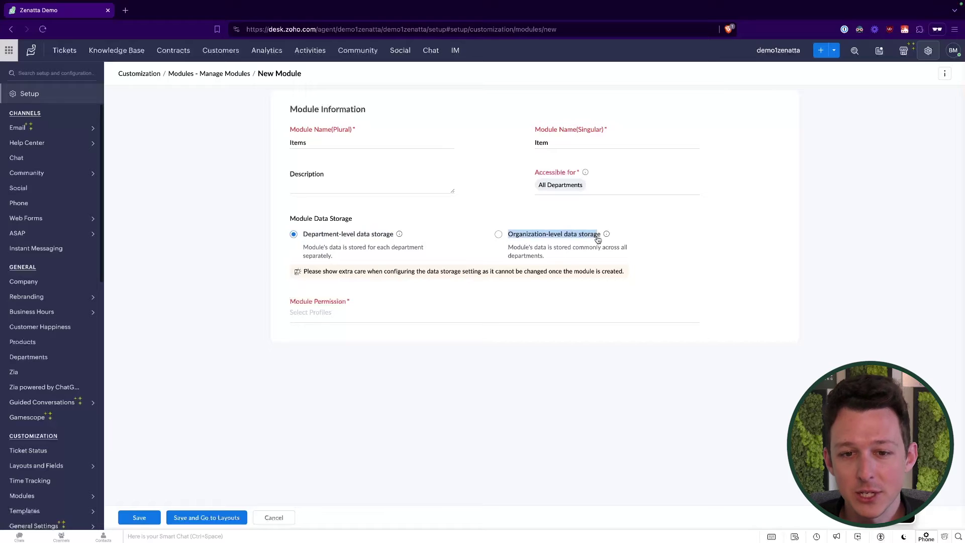
pyautogui.click(511, 217)
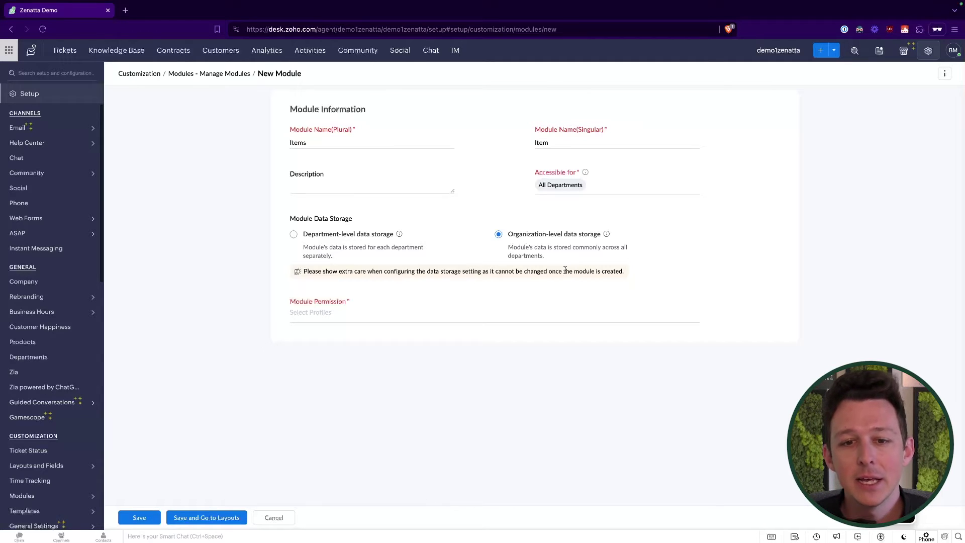
# Grant all profiles permission to the Items module, then save it and continue to its layout.
pyautogui.click(321, 312)
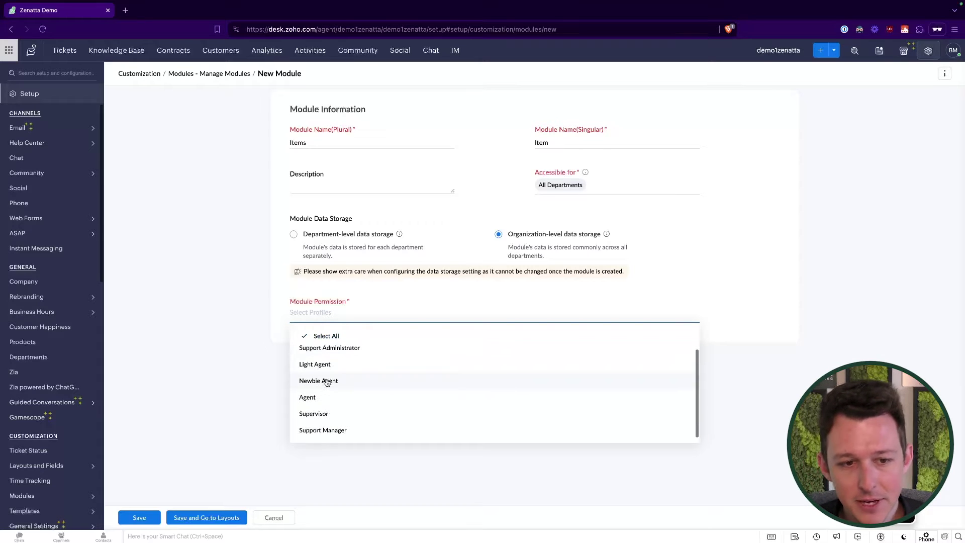
pyautogui.click(337, 337)
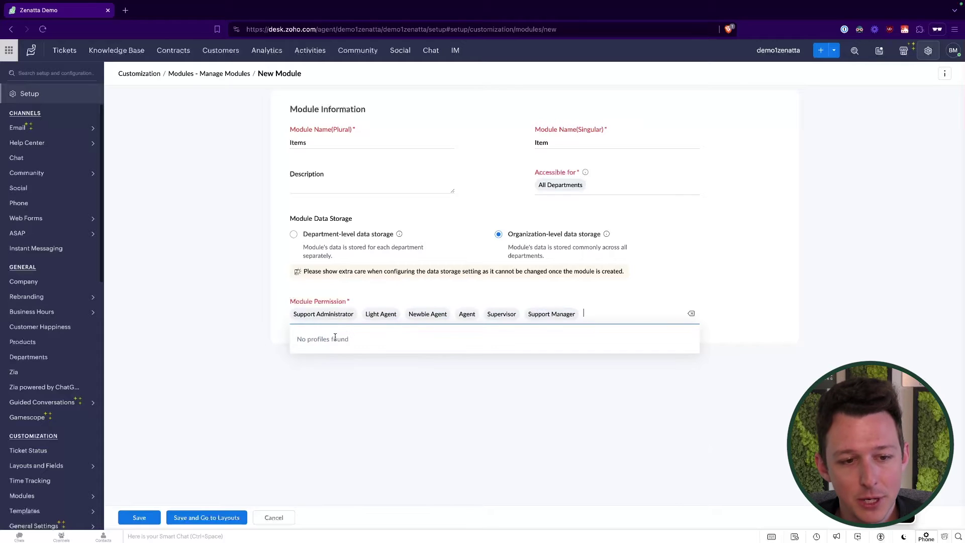
pyautogui.click(536, 397)
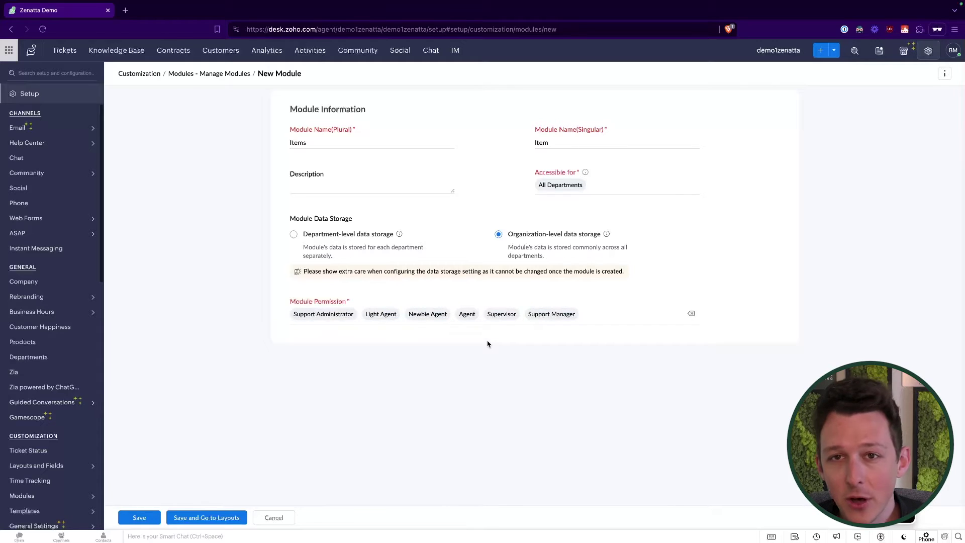
pyautogui.moveTo(439, 315)
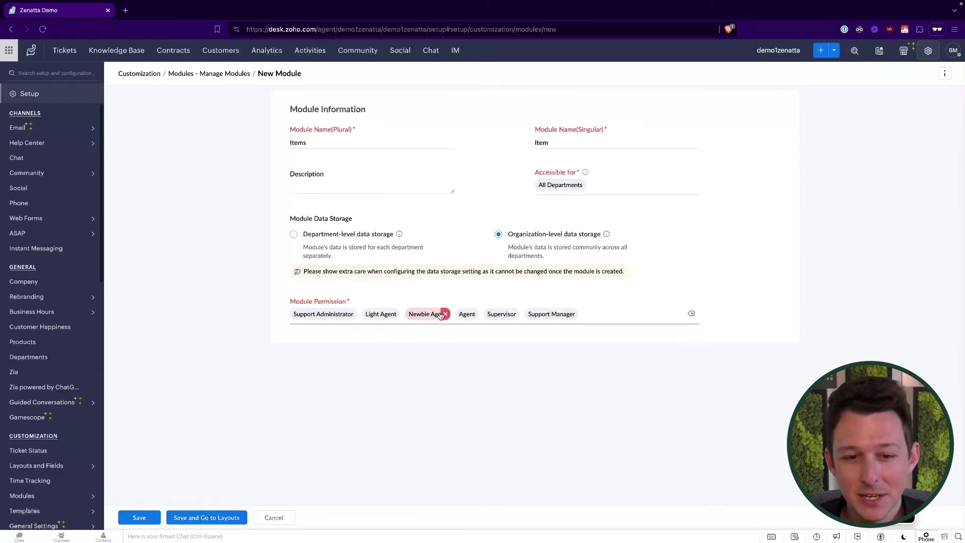
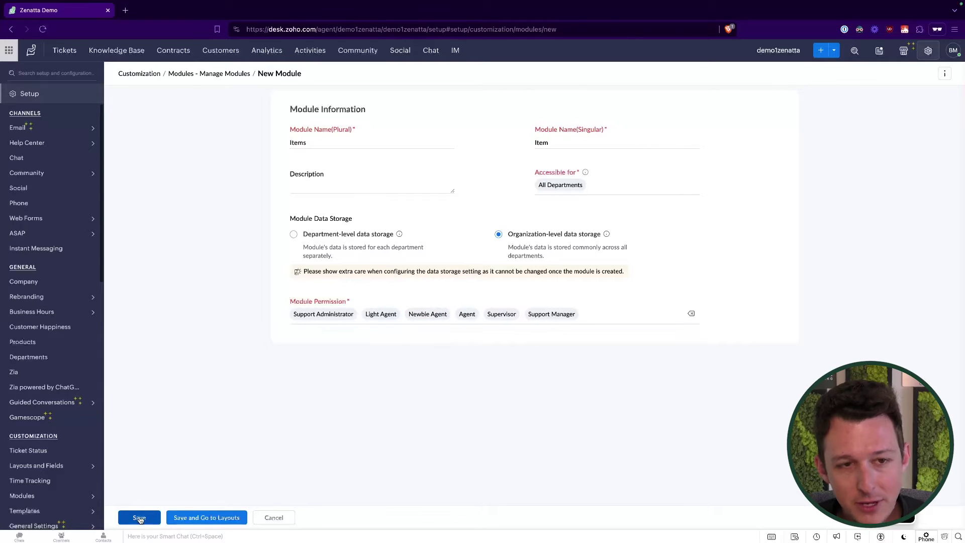
pyautogui.moveTo(110, 523); pyautogui.dragTo(166, 522)
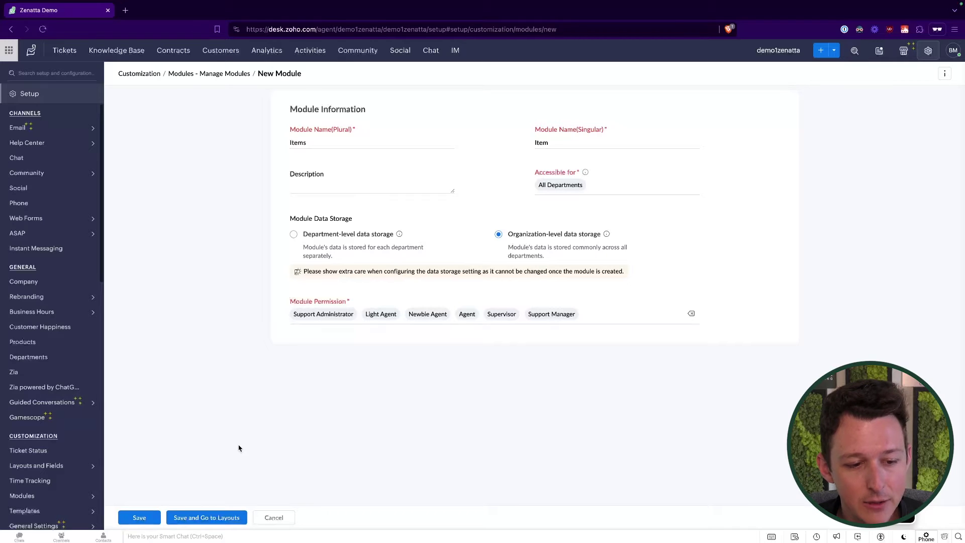
pyautogui.click(210, 519)
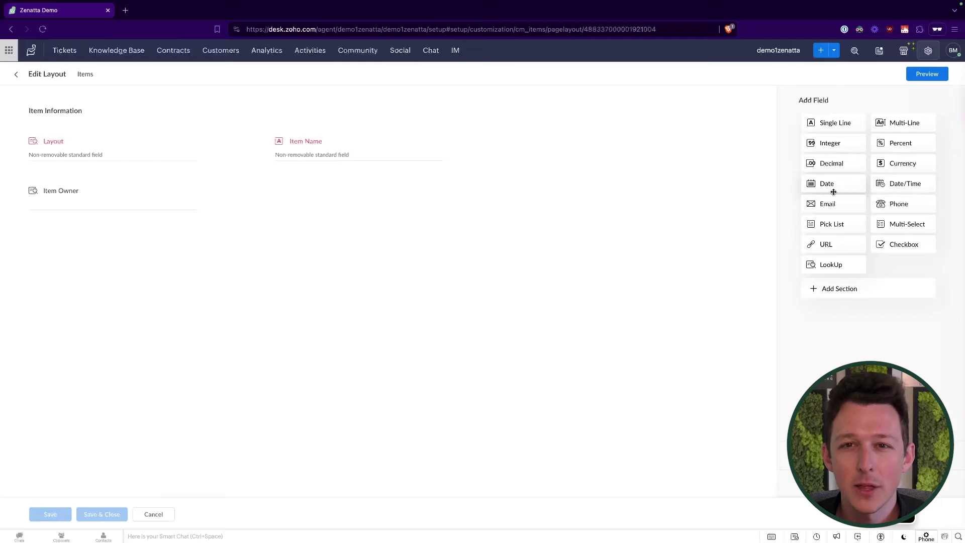
# Add a required single-line field labelled SKU beside Item Owner in the Item Information section.
pyautogui.moveTo(839, 132); pyautogui.dragTo(870, 128)
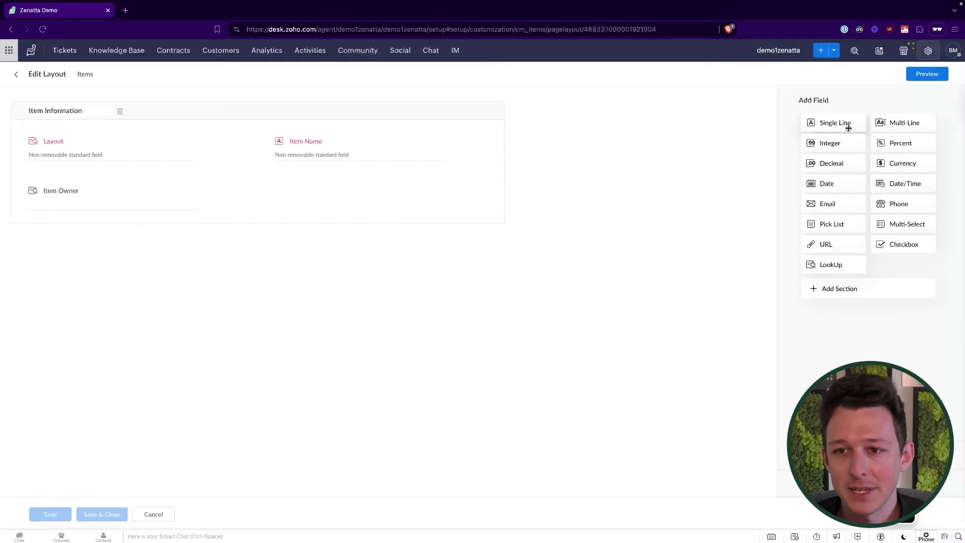
pyautogui.moveTo(848, 128); pyautogui.dragTo(394, 192)
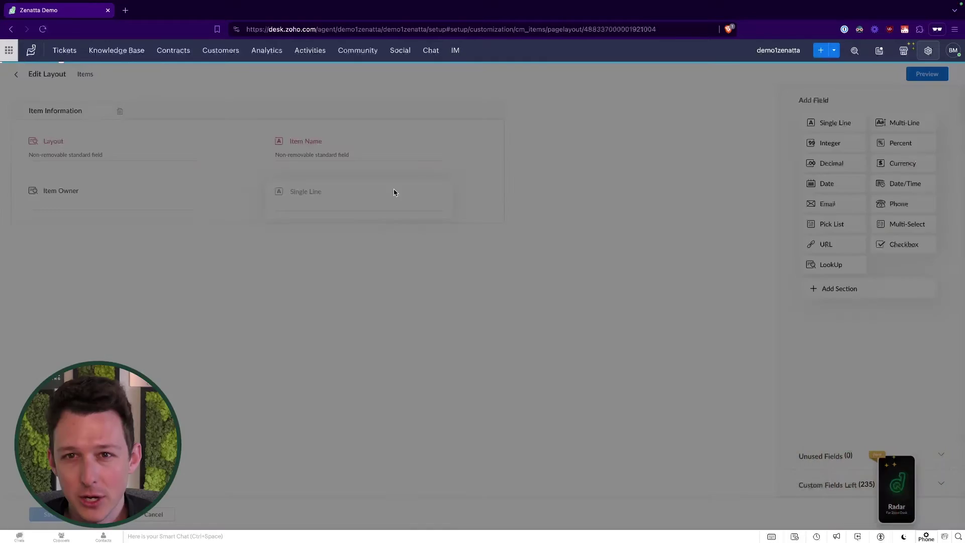
pyautogui.tripleClick(812, 113)
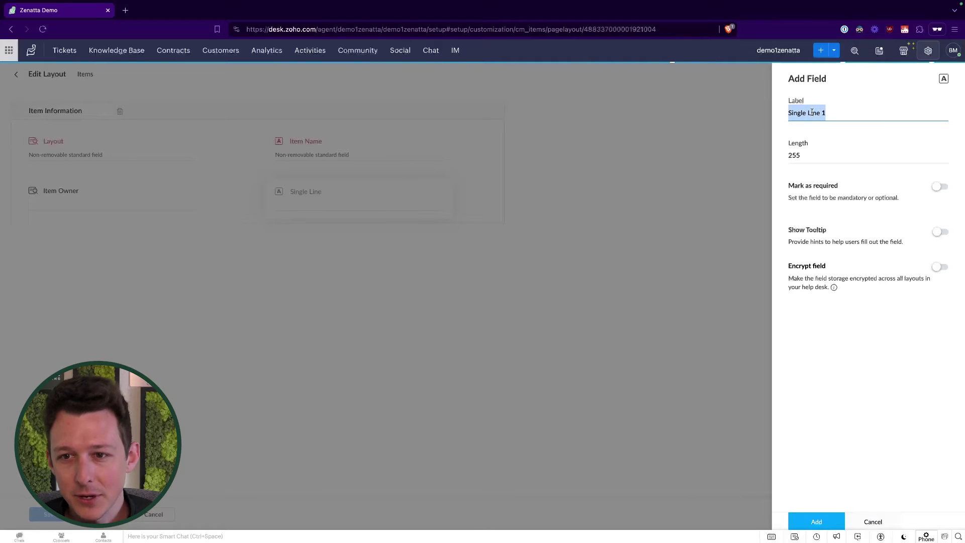
pyautogui.write('SKU')
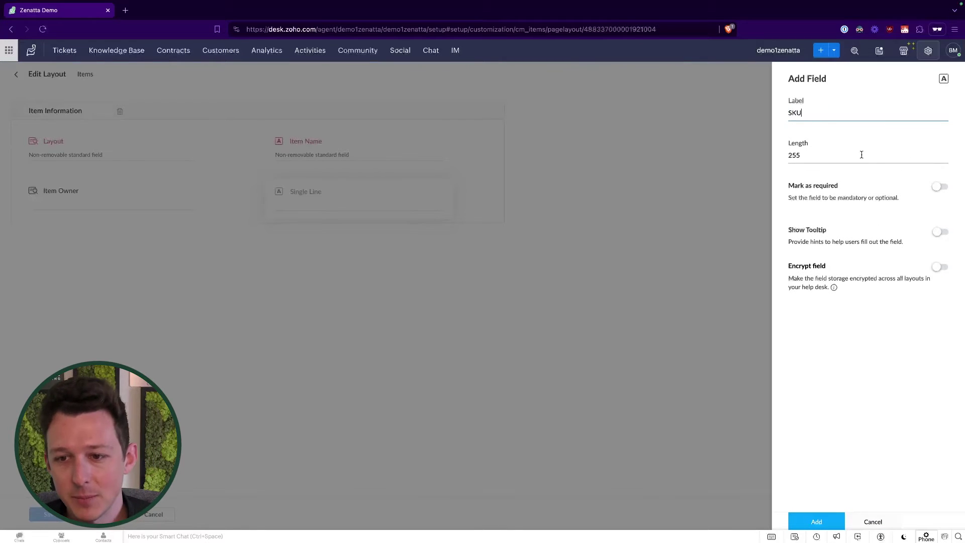
pyautogui.click(940, 187)
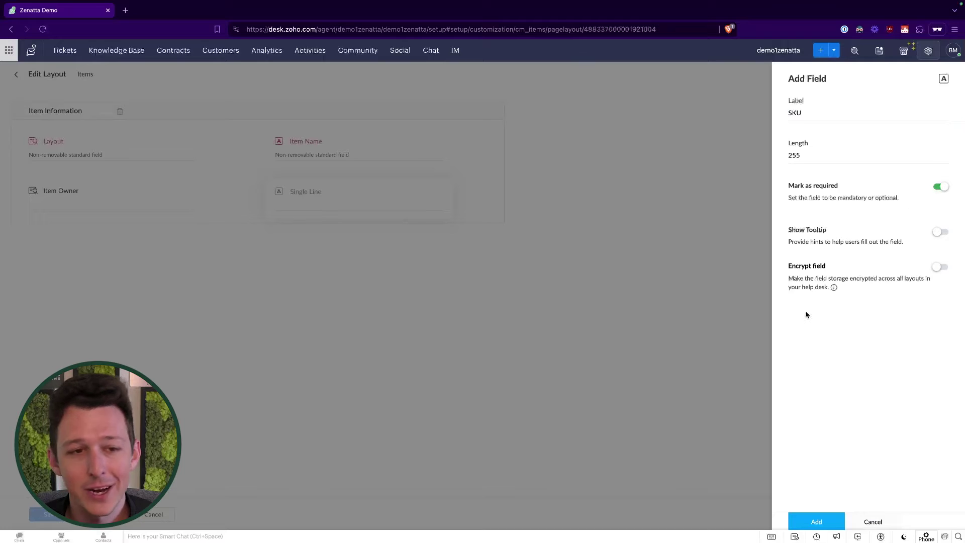
pyautogui.click(815, 522)
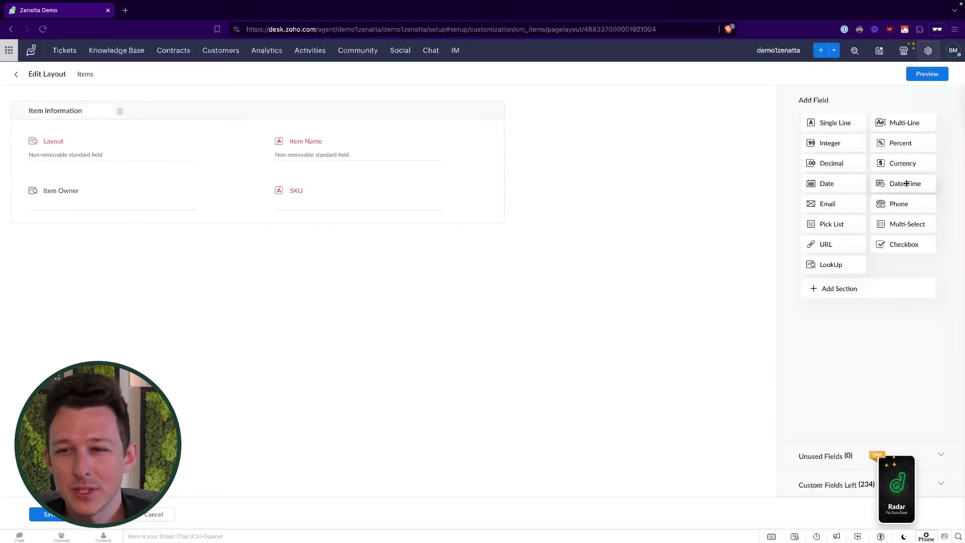
# Add a currency field labelled List Price below Item Owner in the Item Information section.
pyautogui.moveTo(906, 165); pyautogui.dragTo(322, 226)
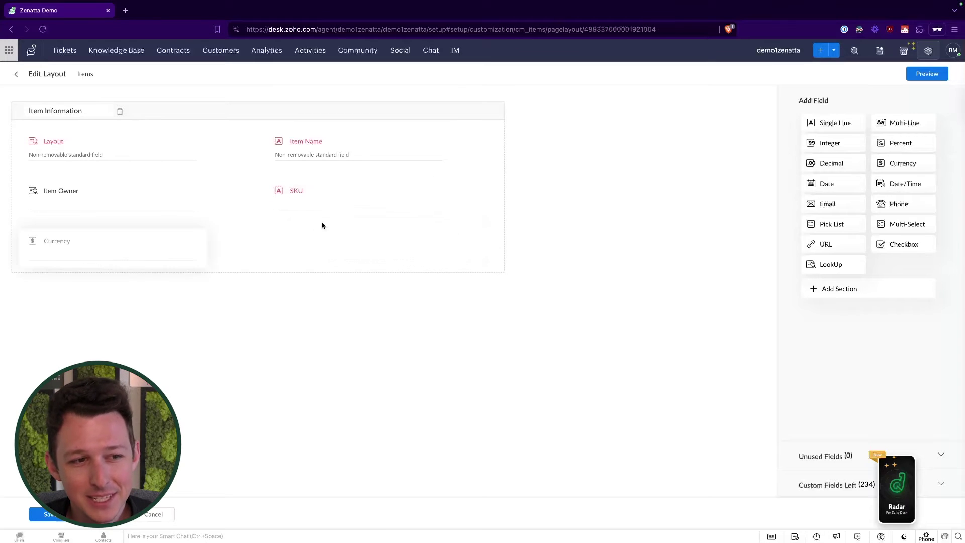
pyautogui.tripleClick(812, 111)
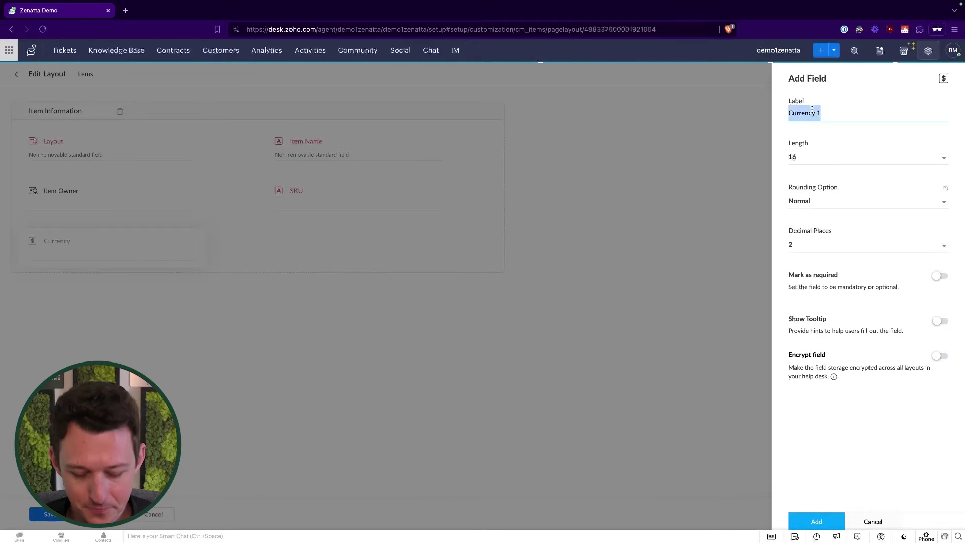
pyautogui.write('List Price')
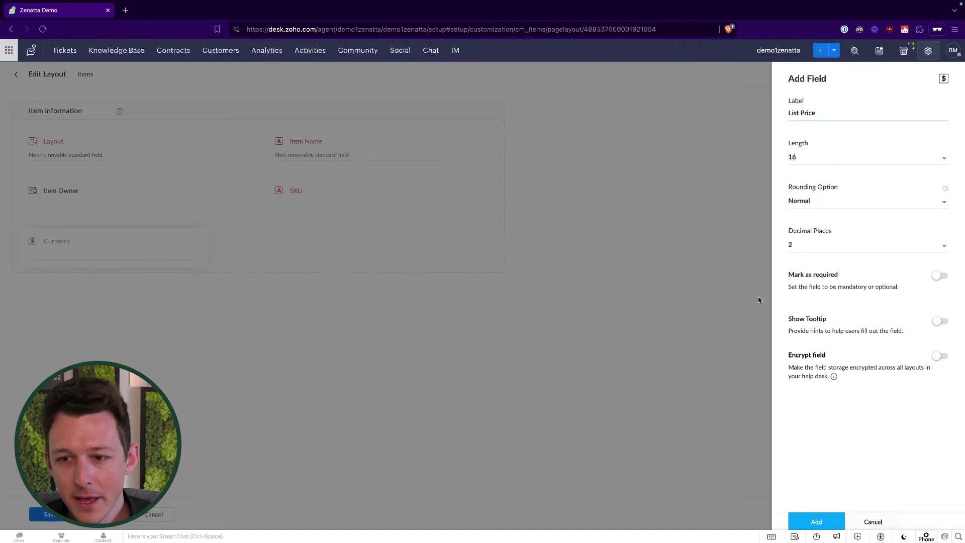
pyautogui.click(820, 523)
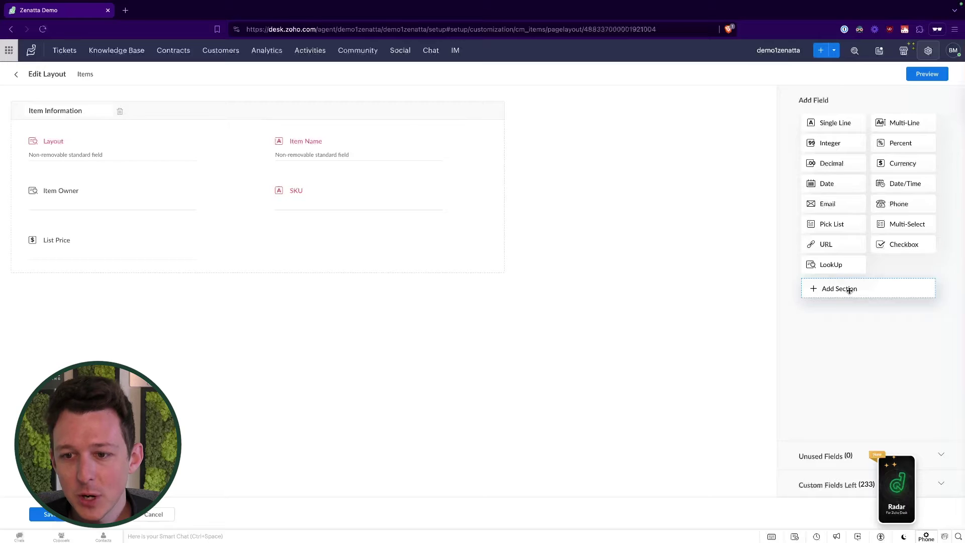
# Add a section named System Information below the Item Information section.
pyautogui.moveTo(850, 290); pyautogui.dragTo(253, 259)
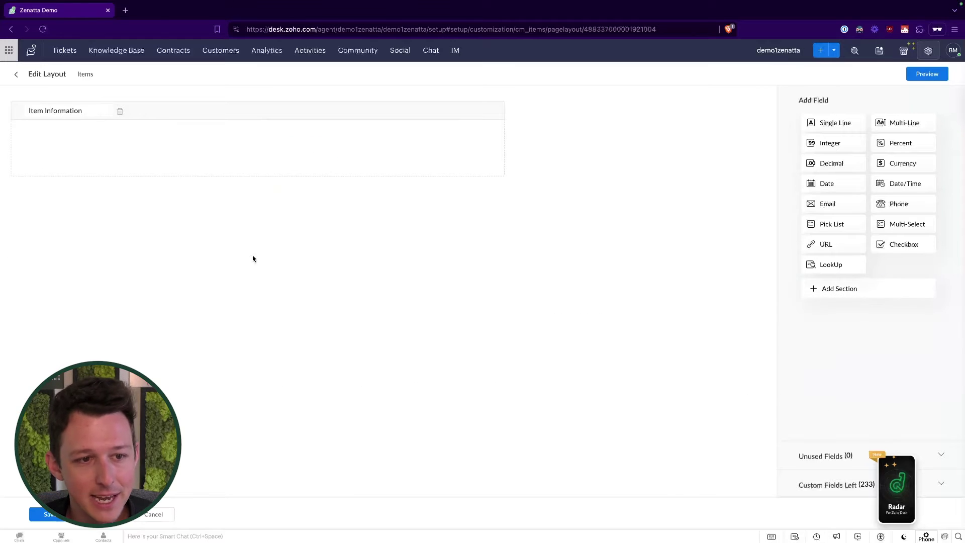
pyautogui.moveTo(859, 286); pyautogui.dragTo(107, 209)
pyautogui.write('System Information')
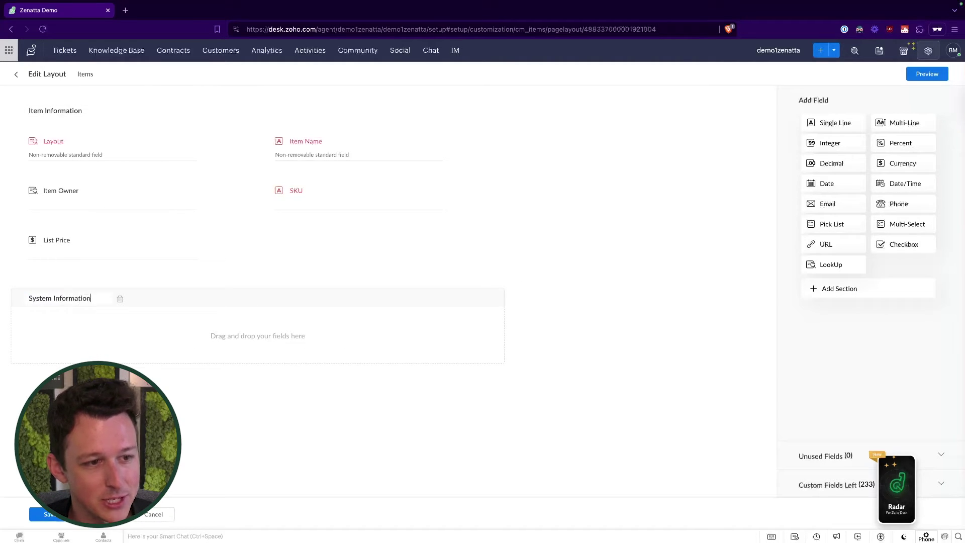
# Move the Layout and Item Owner fields into System Information, then save and close the Items layout.
pyautogui.moveTo(142, 140); pyautogui.dragTo(137, 296)
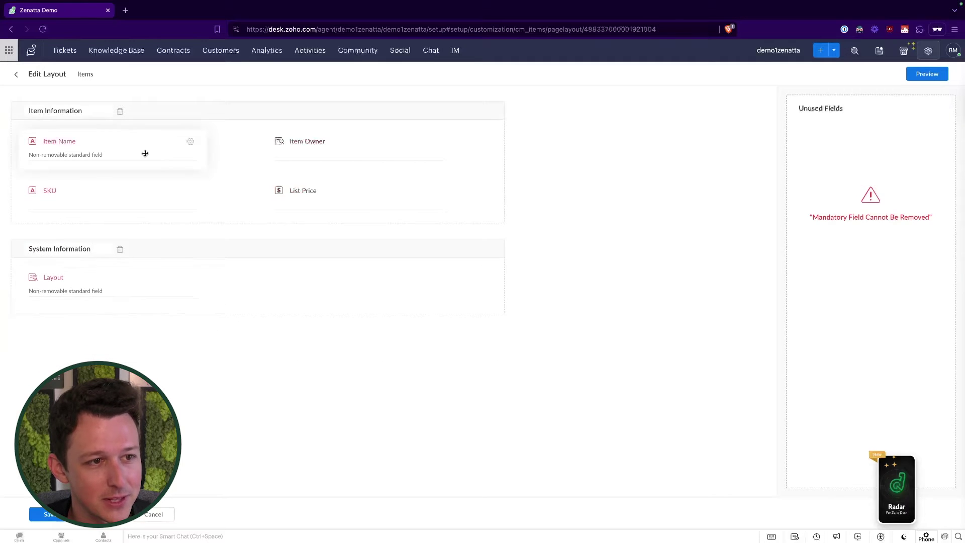
pyautogui.moveTo(311, 145); pyautogui.dragTo(290, 293)
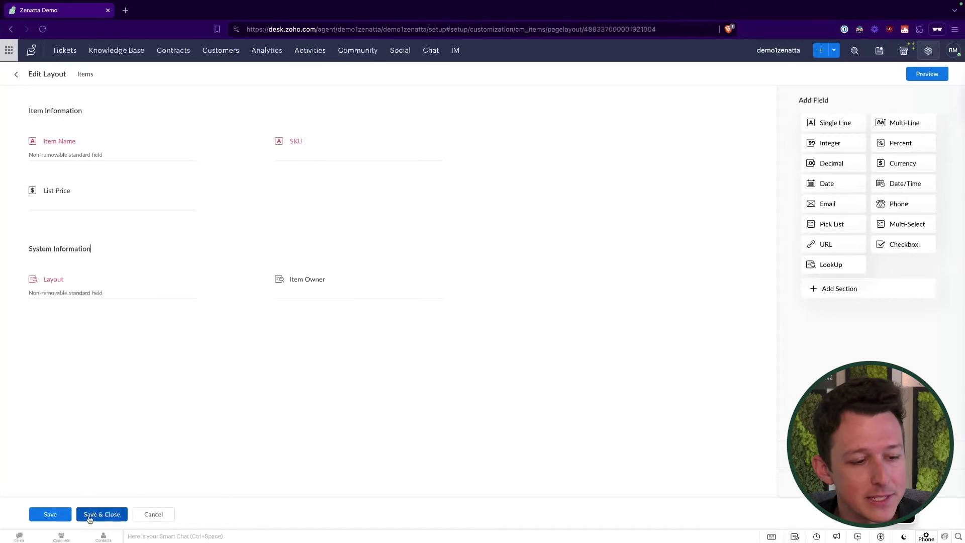
pyautogui.click(101, 516)
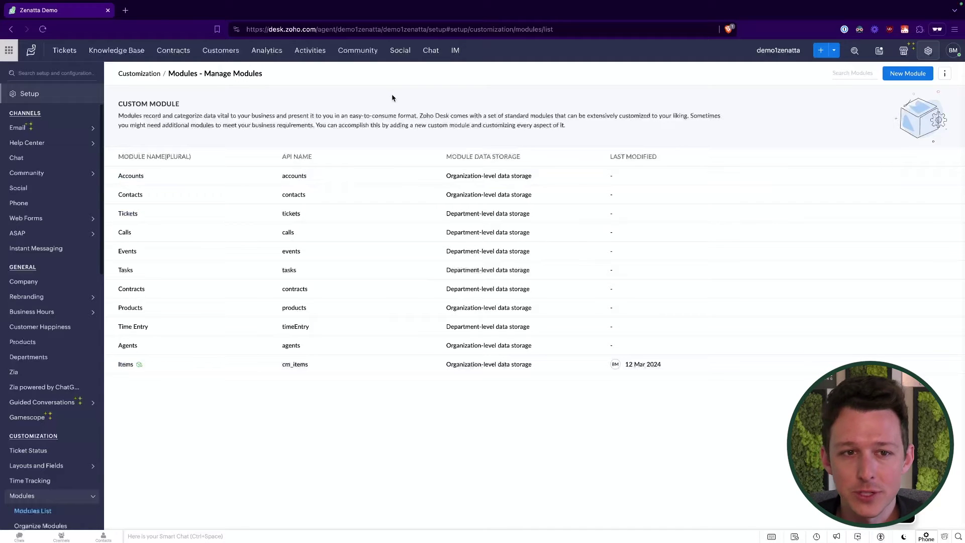
# Start a new module named Serialized Items, singular Serialized Item, with organization-level data storage.
pyautogui.click(903, 75)
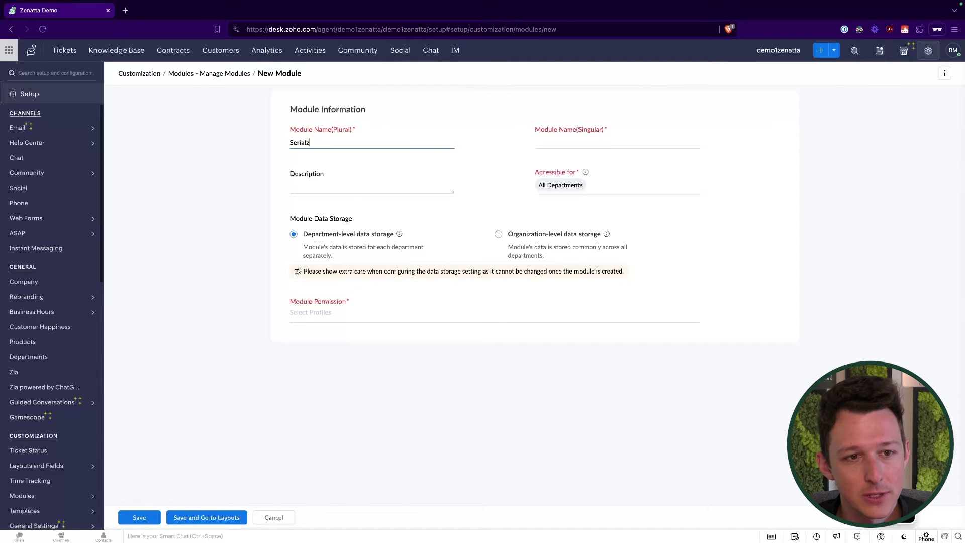
pyautogui.click(605, 144)
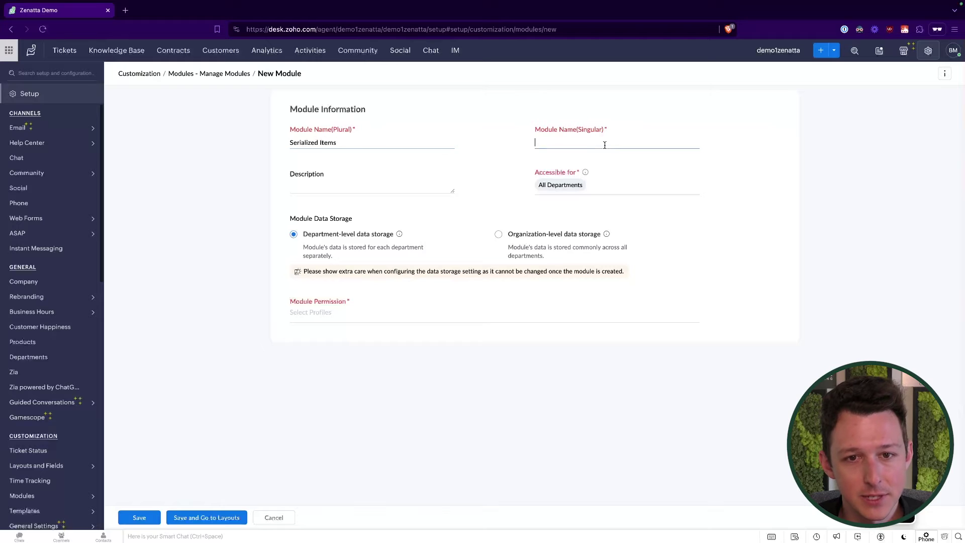
pyautogui.write('Serialized Item')
pyautogui.click(535, 239)
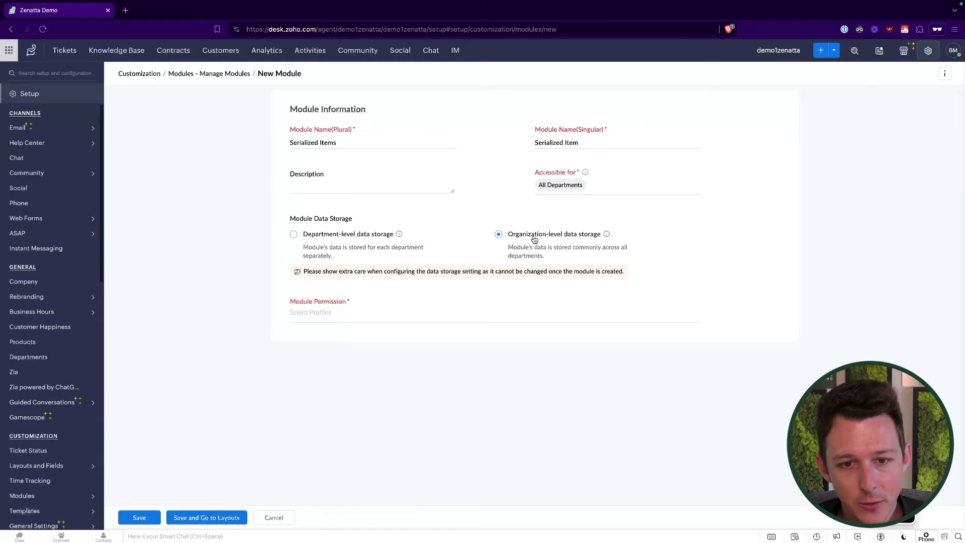
# Grant all profiles permission to the Serialized Items module, then save it and continue to its layout.
pyautogui.click(319, 311)
pyautogui.click(331, 335)
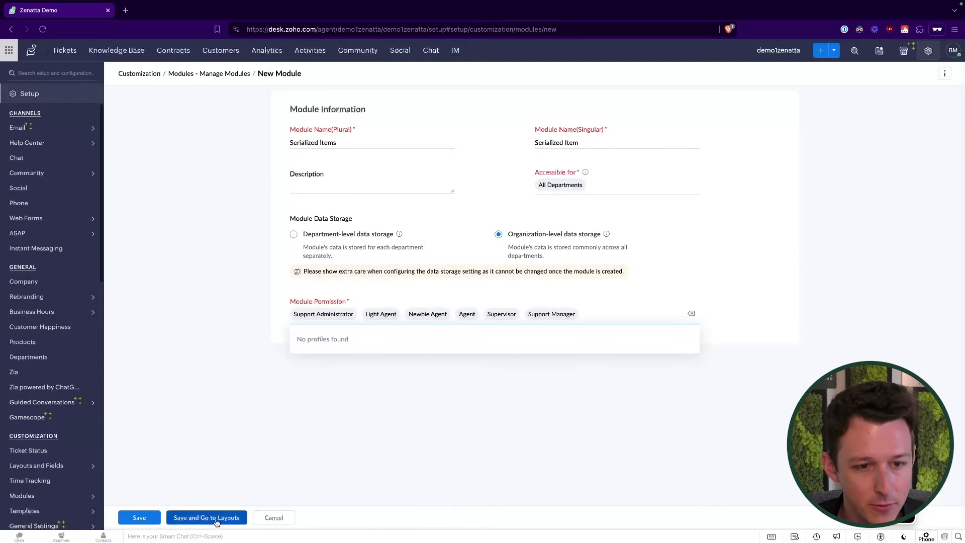
pyautogui.click(217, 518)
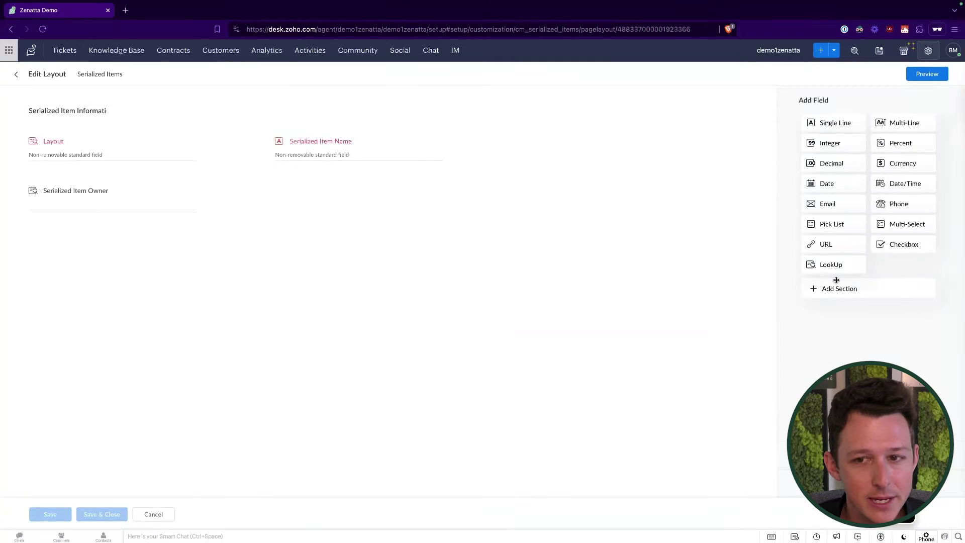
# Add a section named System Information and move the Layout and Serialized Item Owner fields into it.
pyautogui.moveTo(836, 280); pyautogui.dragTo(84, 252)
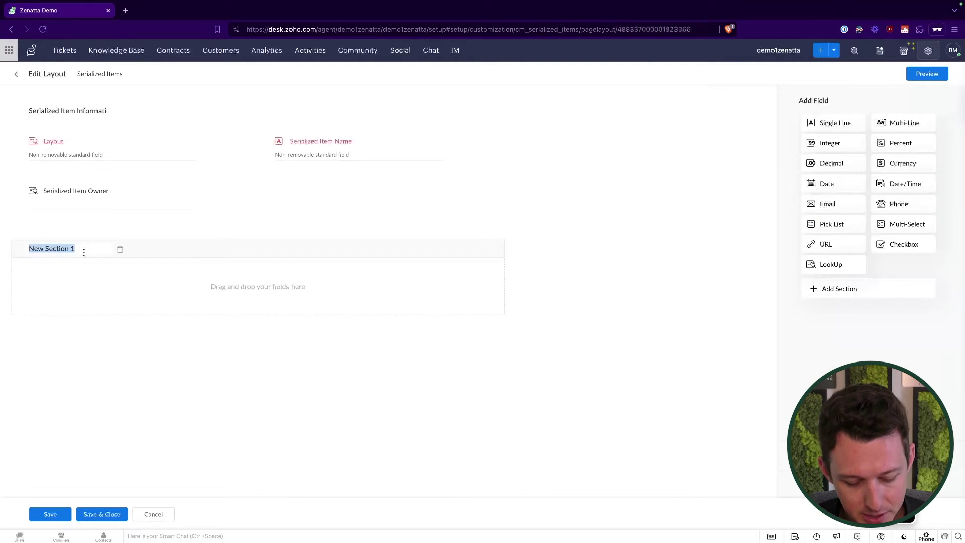
pyautogui.write('System Information')
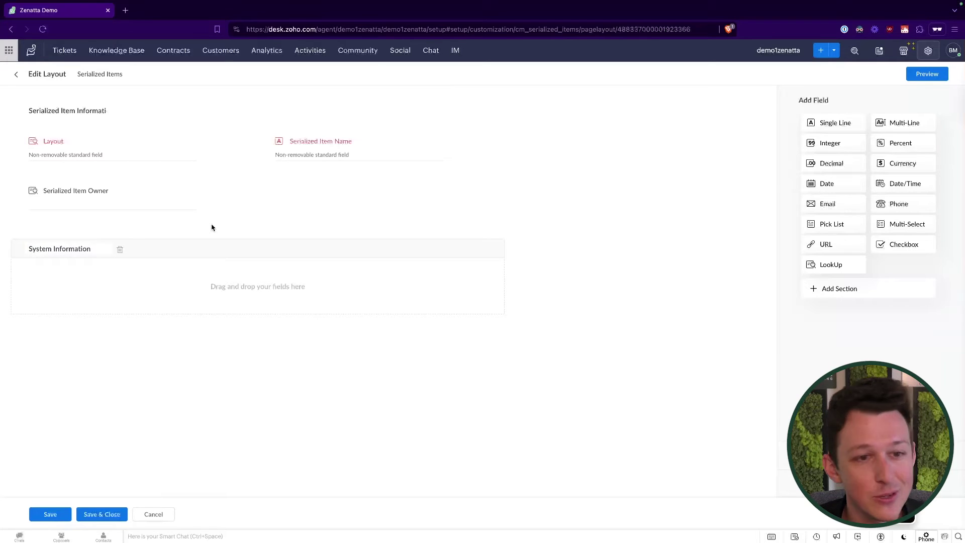
pyautogui.moveTo(159, 157); pyautogui.dragTo(161, 184)
pyautogui.moveTo(136, 151); pyautogui.dragTo(160, 151)
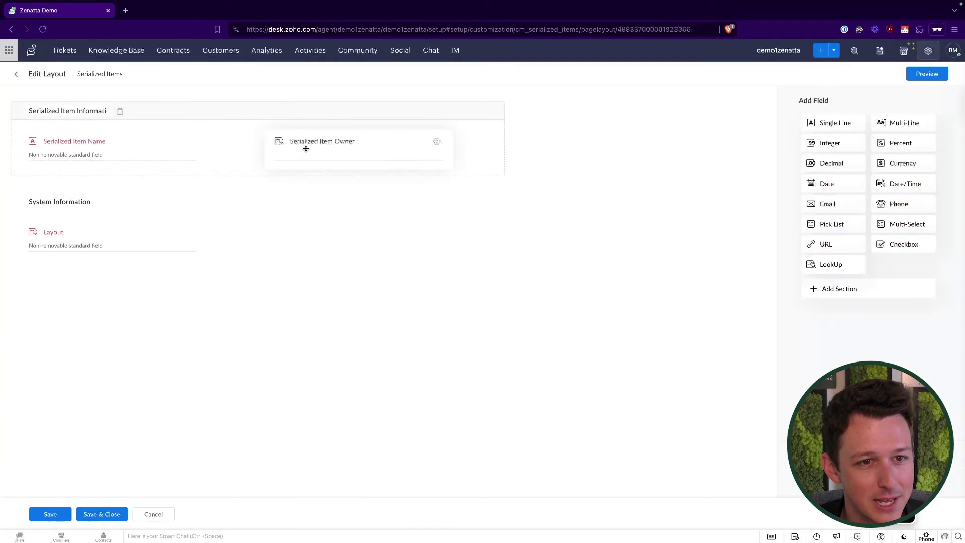
pyautogui.moveTo(306, 149); pyautogui.dragTo(305, 234)
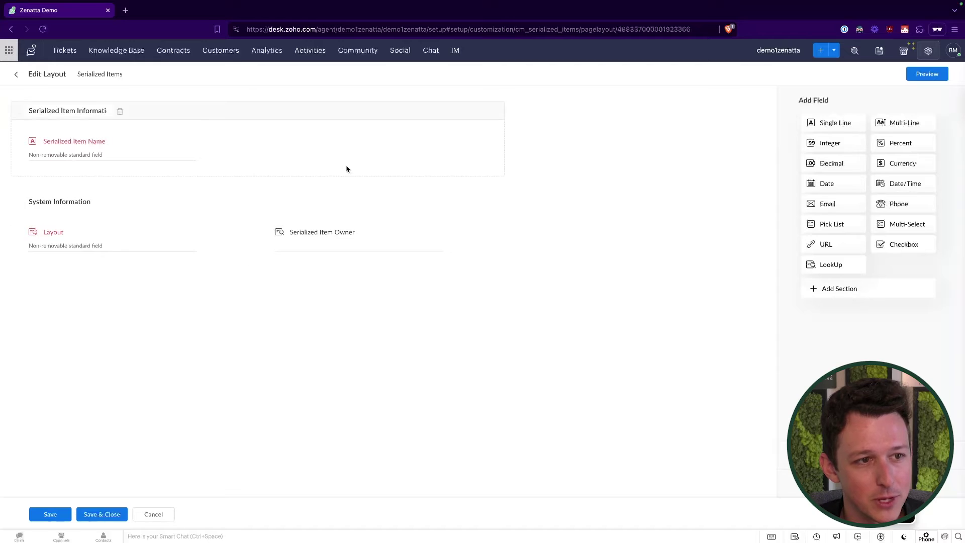
pyautogui.click(191, 142)
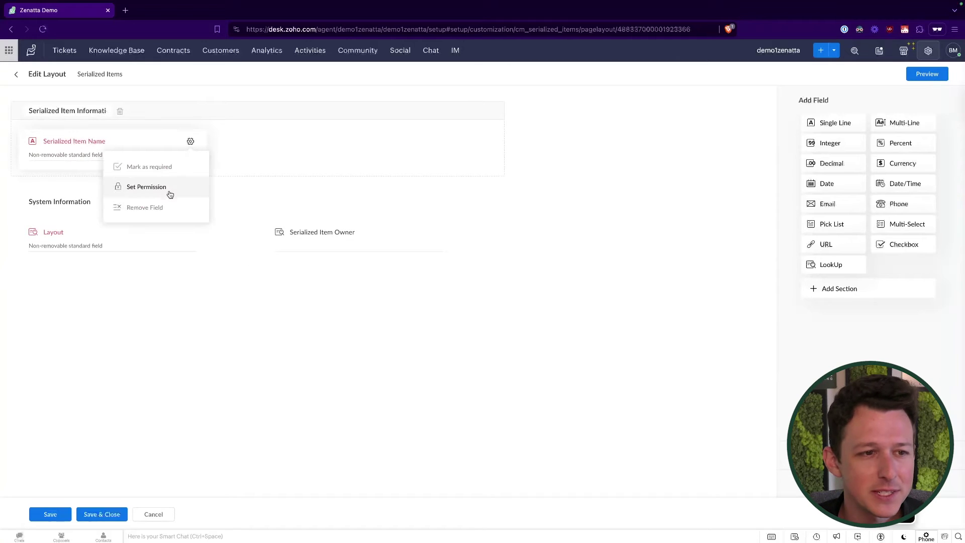
pyautogui.click(324, 167)
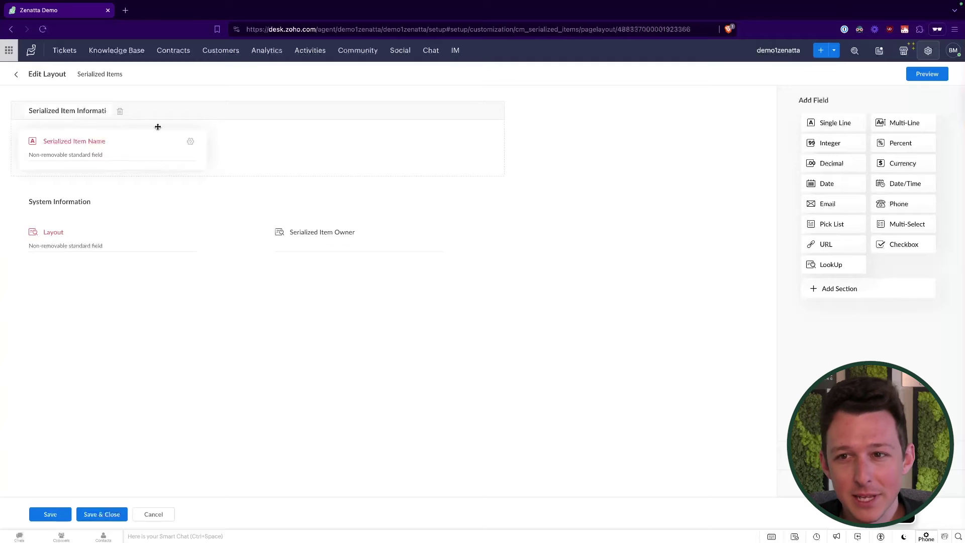
pyautogui.click(857, 53)
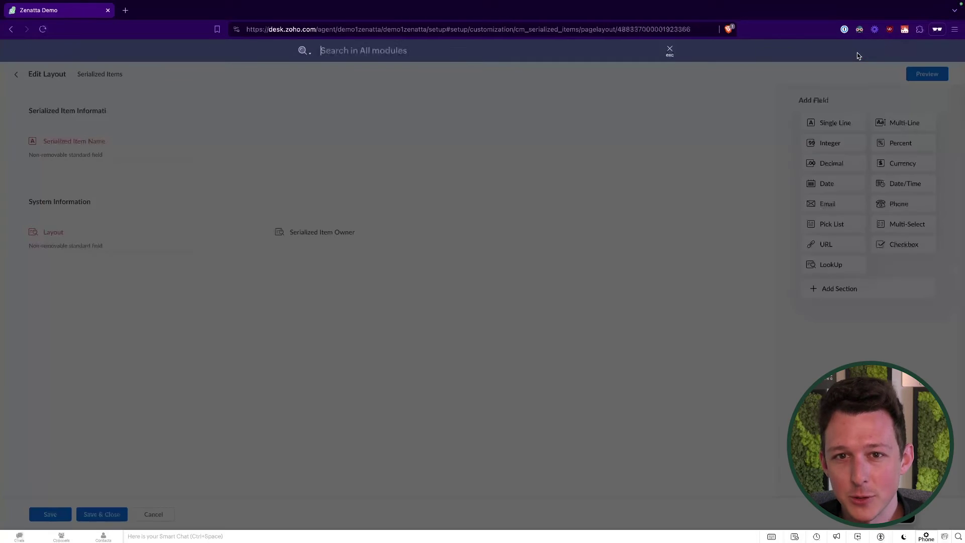
pyautogui.click(668, 53)
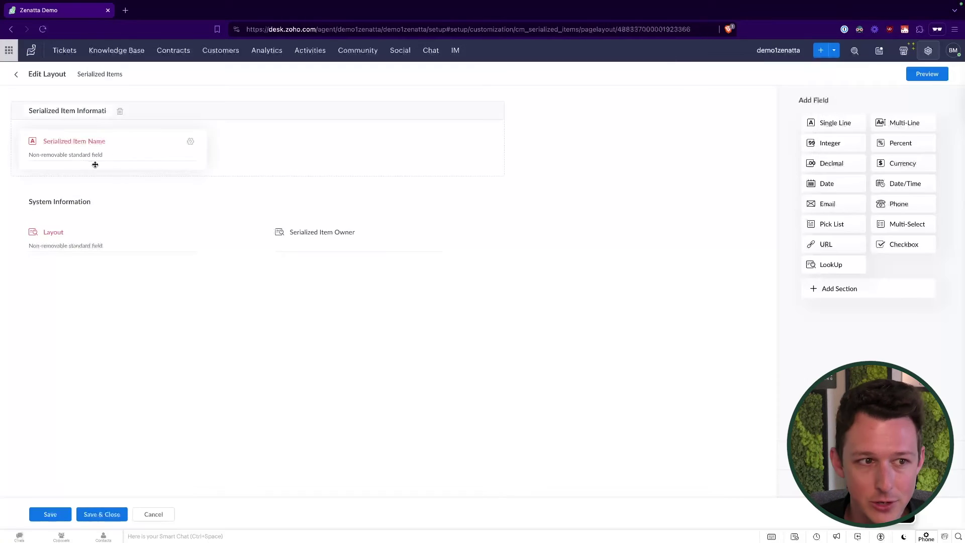
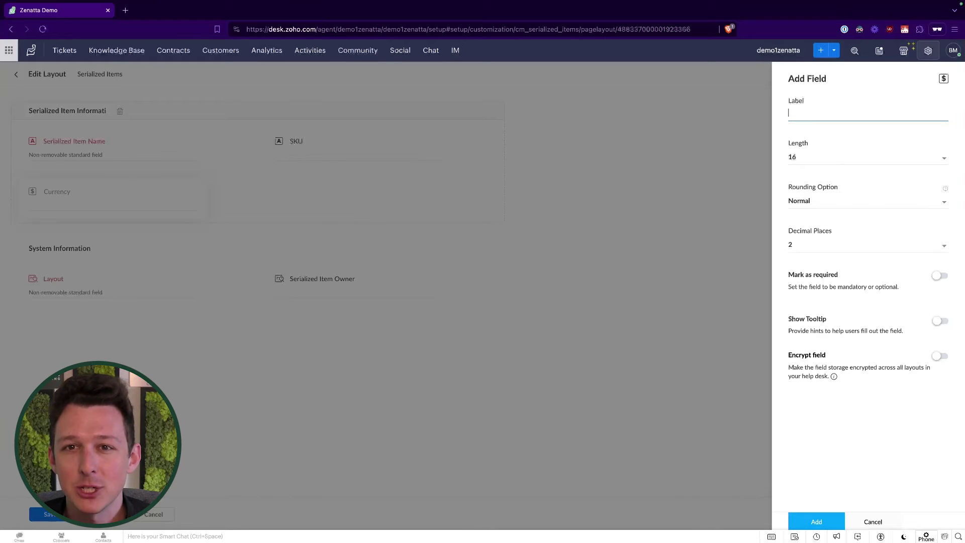
# Add a currency field named Customer Price and a date field named Warranty Expiration Date to the Serialized Item Information section.
pyautogui.write('Customer Price')
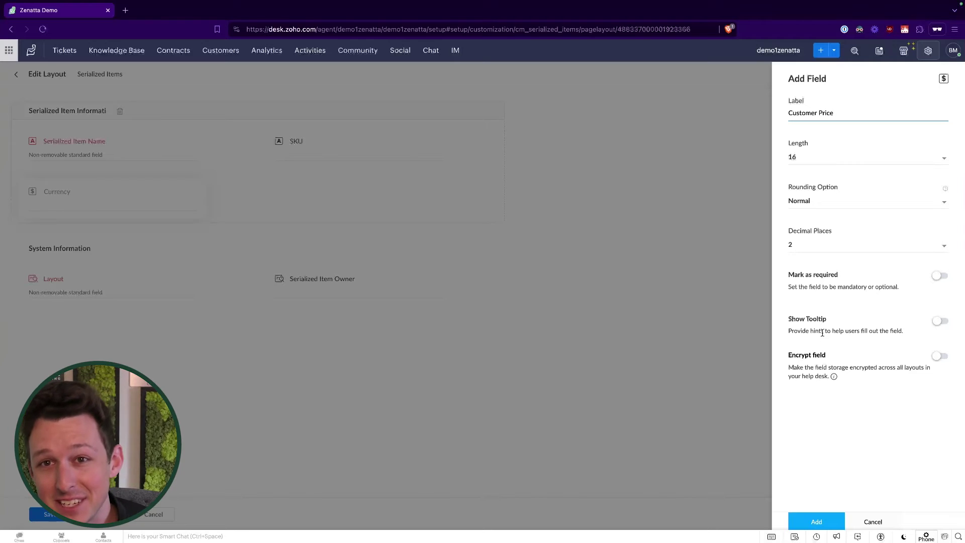
pyautogui.click(826, 523)
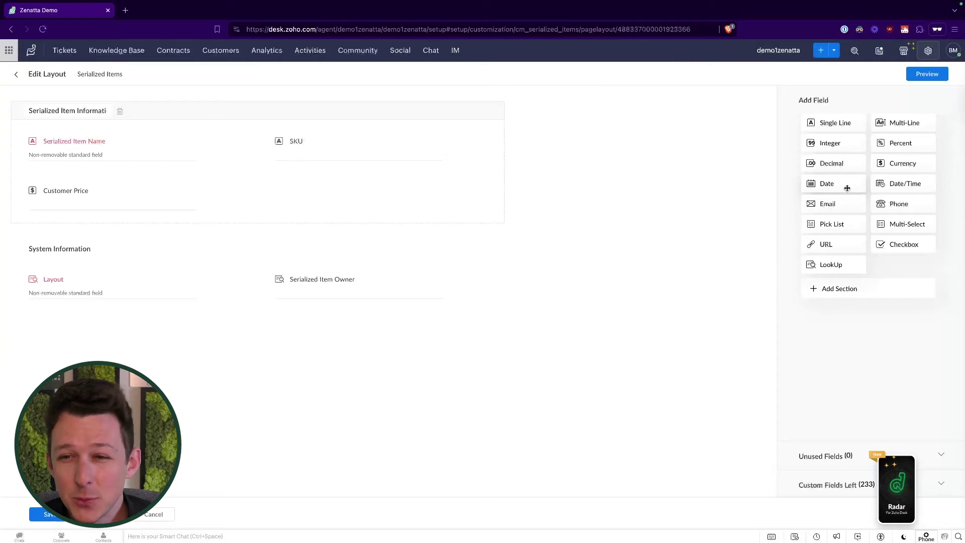
pyautogui.moveTo(848, 188); pyautogui.dragTo(347, 184)
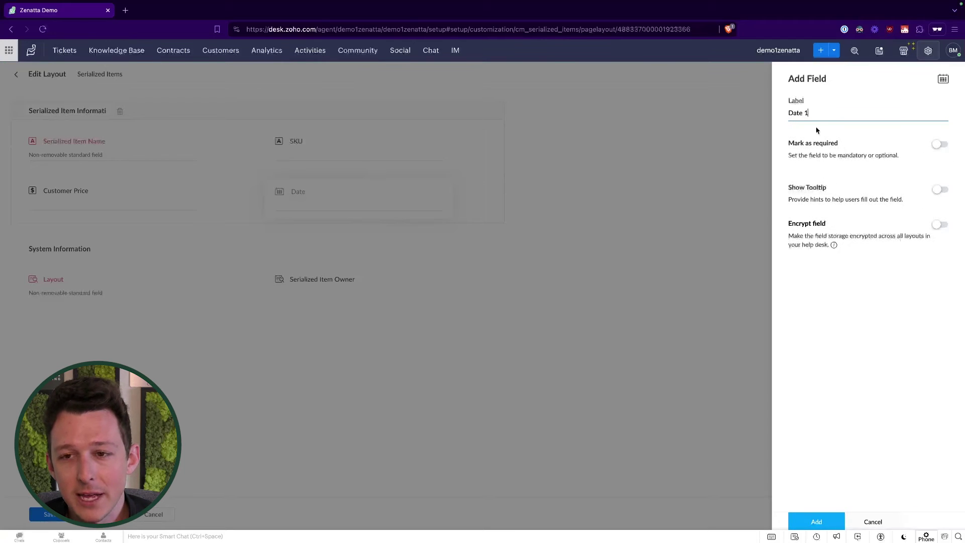
pyautogui.tripleClick(826, 111)
pyautogui.press('BackSpace')
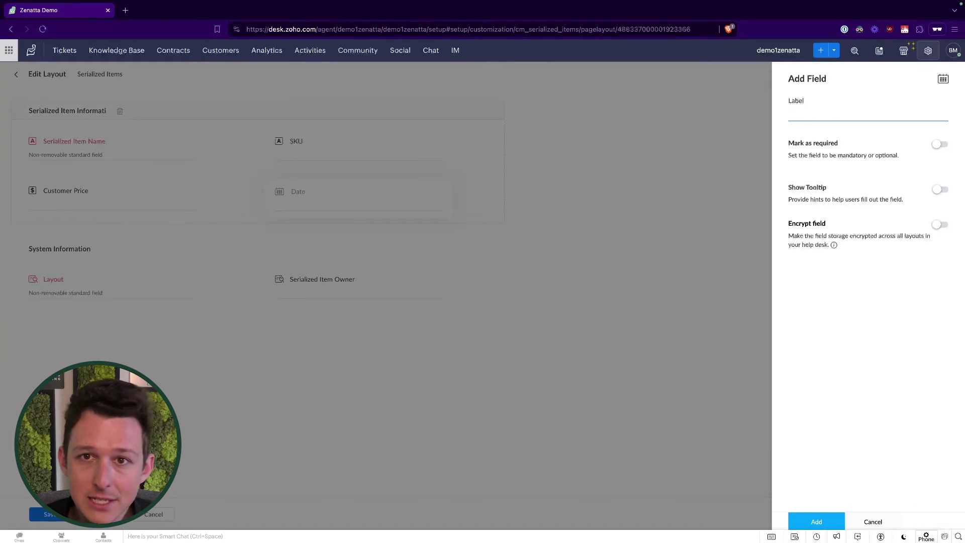
pyautogui.write('Warranty Expiration Date')
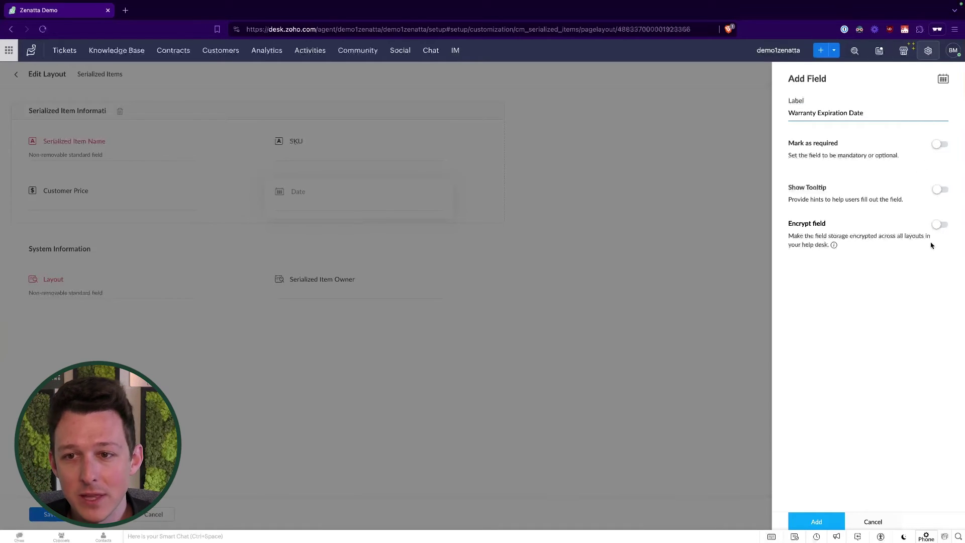
pyautogui.click(818, 522)
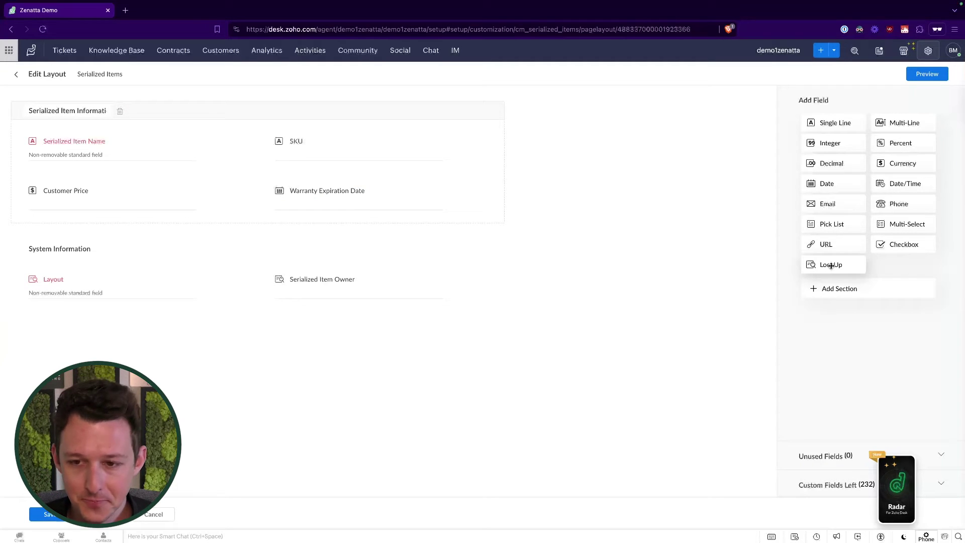
# Place a lookup field beside Serialized Item Name, name it Item Name and set its lookup module to Items.
pyautogui.moveTo(847, 271); pyautogui.dragTo(377, 139)
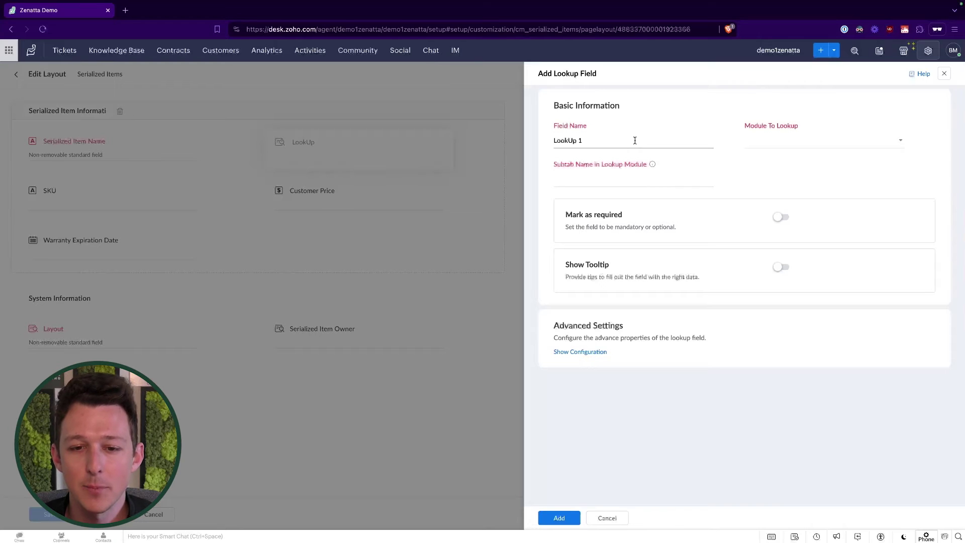
pyautogui.click(635, 140)
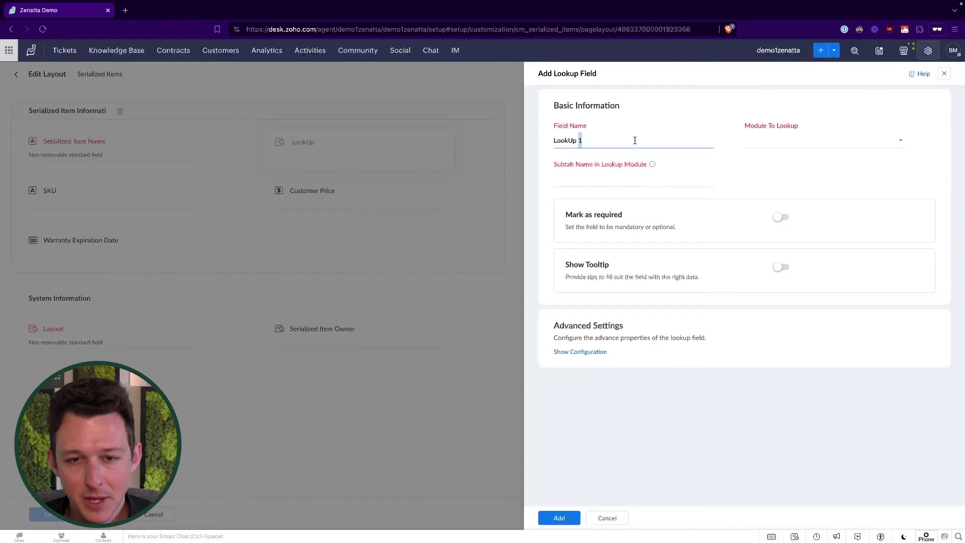
pyautogui.hotkey('ctrl', 'a')
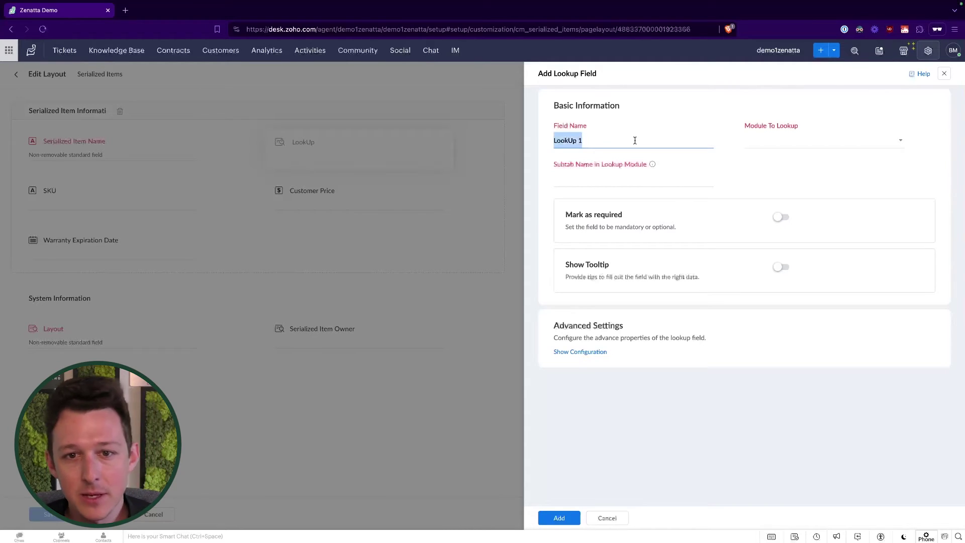
pyautogui.write('Item')
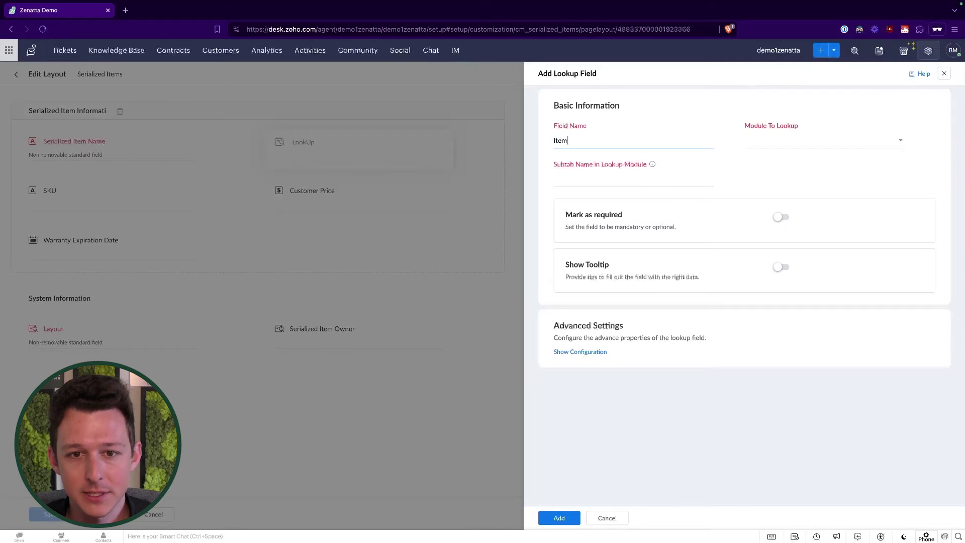
pyautogui.click(782, 148)
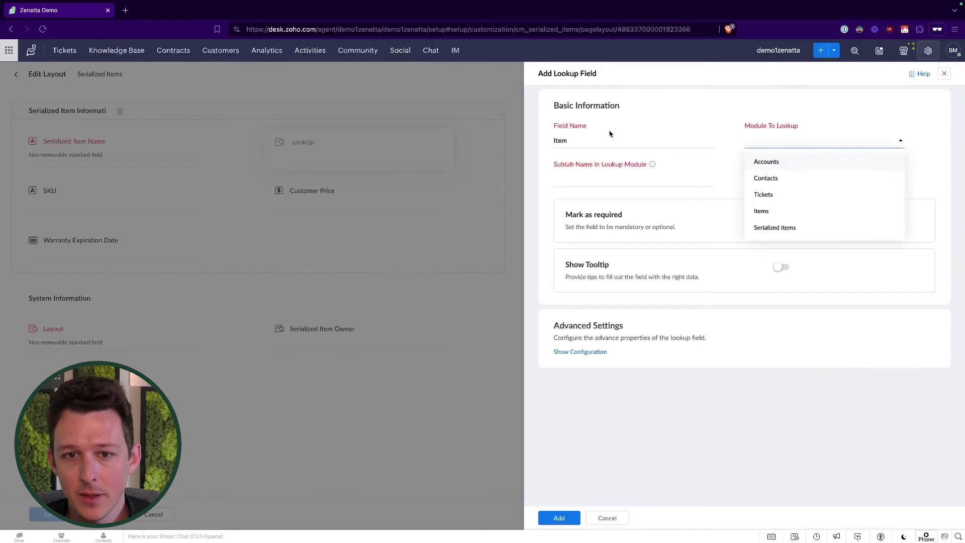
pyautogui.click(609, 137)
pyautogui.write('em Name')
pyautogui.click(795, 165)
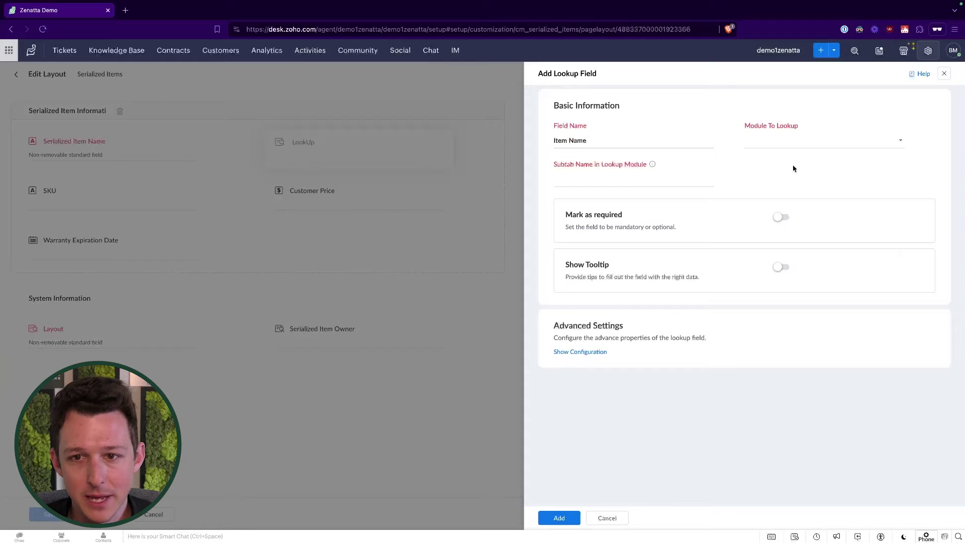
pyautogui.click(794, 145)
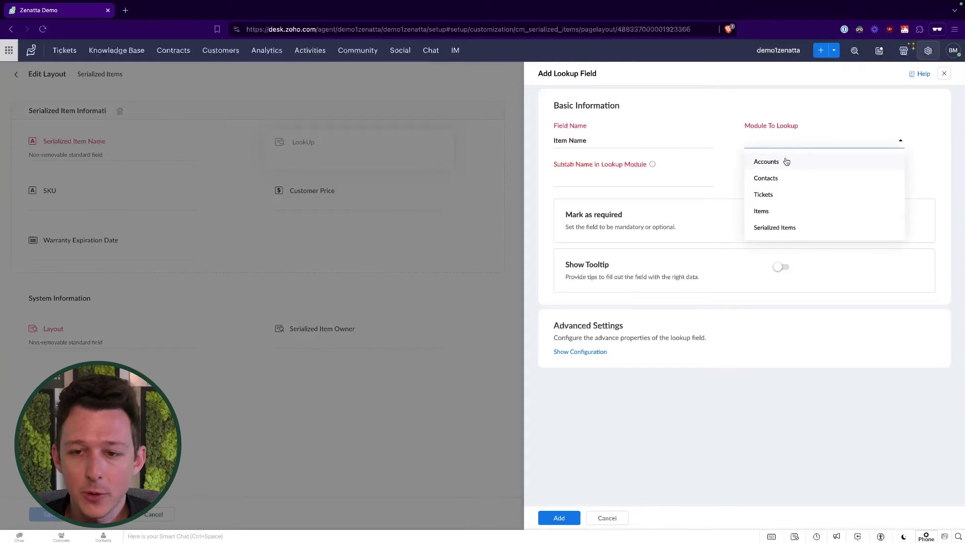
pyautogui.click(778, 215)
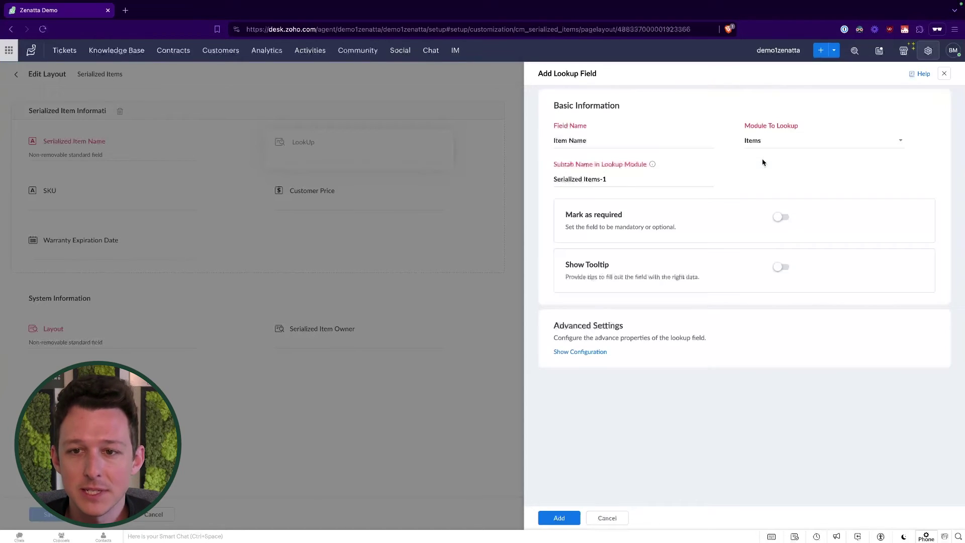
# Expand the lookup field's advanced configuration and review the Filter Lookup Records setting.
pyautogui.click(586, 353)
pyautogui.scroll(-3, 586, 354)
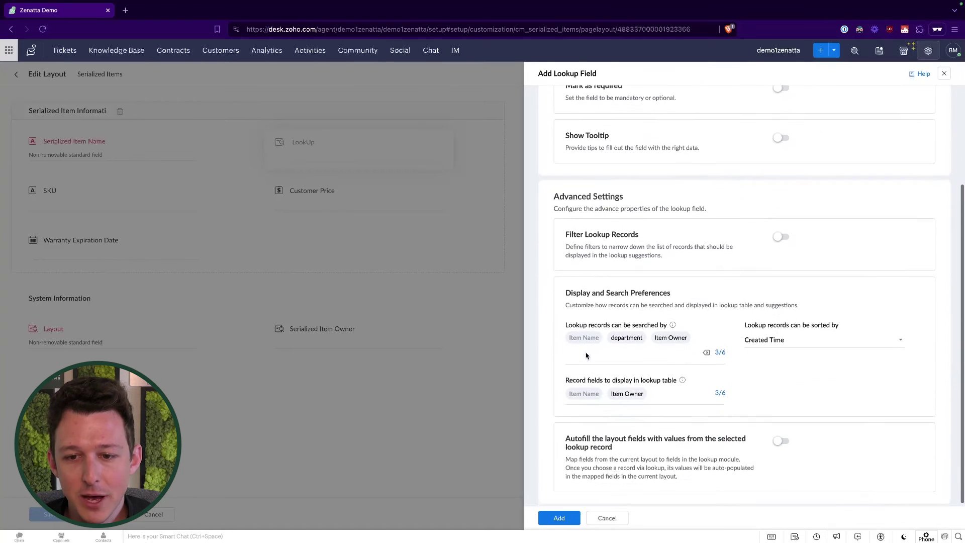
pyautogui.moveTo(564, 231); pyautogui.dragTo(675, 256)
# Try a lookup record filter with the criterion SKU contains ITEM.
pyautogui.click(781, 235)
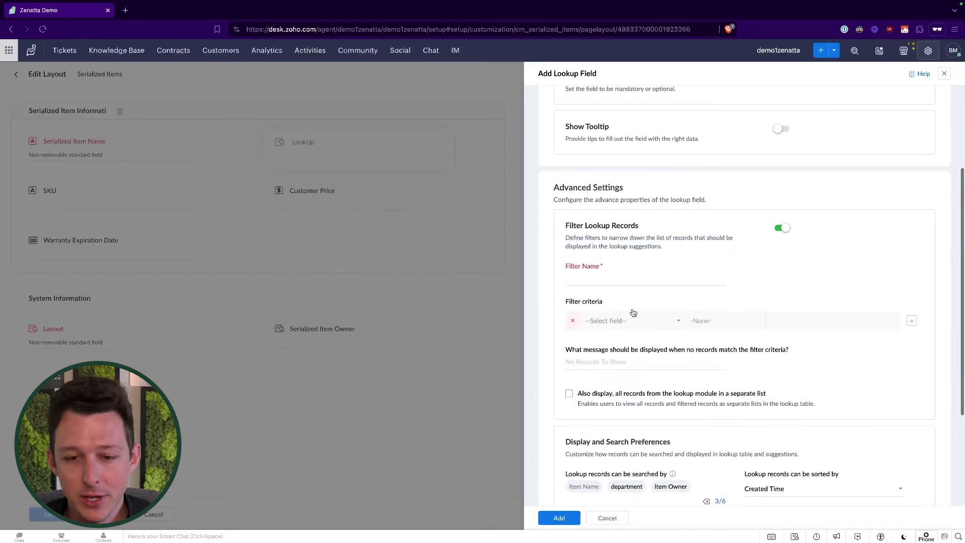
pyautogui.click(632, 283)
pyautogui.click(634, 317)
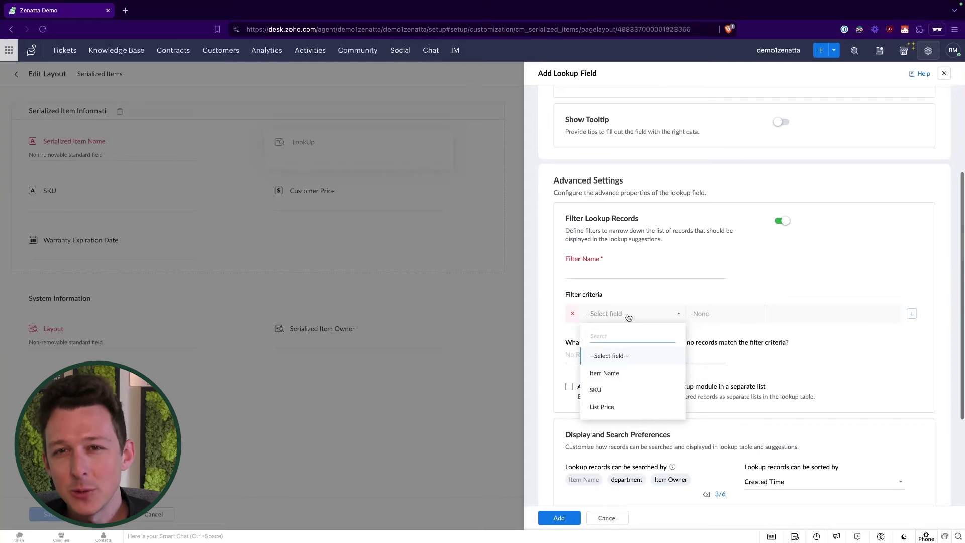
pyautogui.click(619, 390)
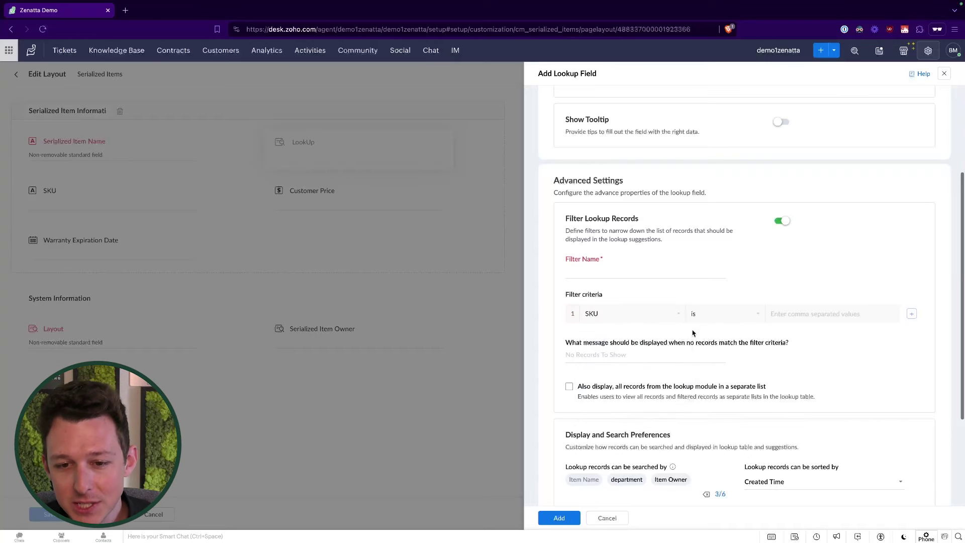
pyautogui.click(722, 317)
pyautogui.scroll(-1, 723, 405)
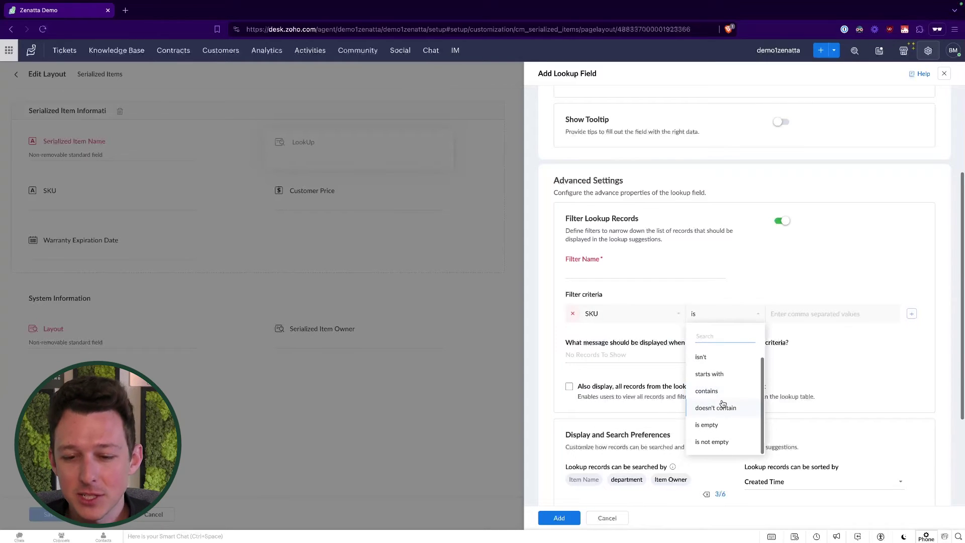
pyautogui.click(723, 397)
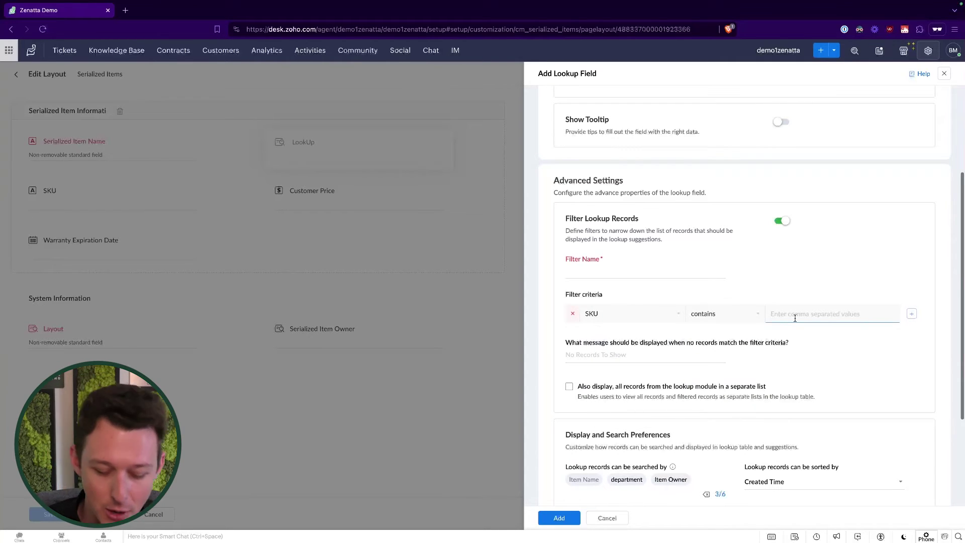
pyautogui.click(795, 318)
pyautogui.write('ITEM')
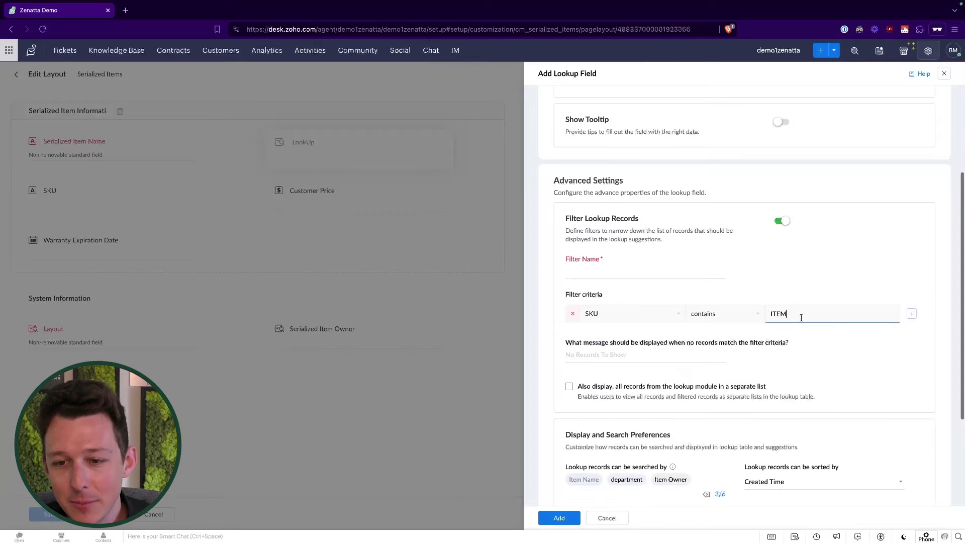
# Clear the SKU filter criterion, then disable lookup record filtering and confirm deleting its criteria.
pyautogui.hotkey('ctrl', 'a')
pyautogui.press('BackSpace')
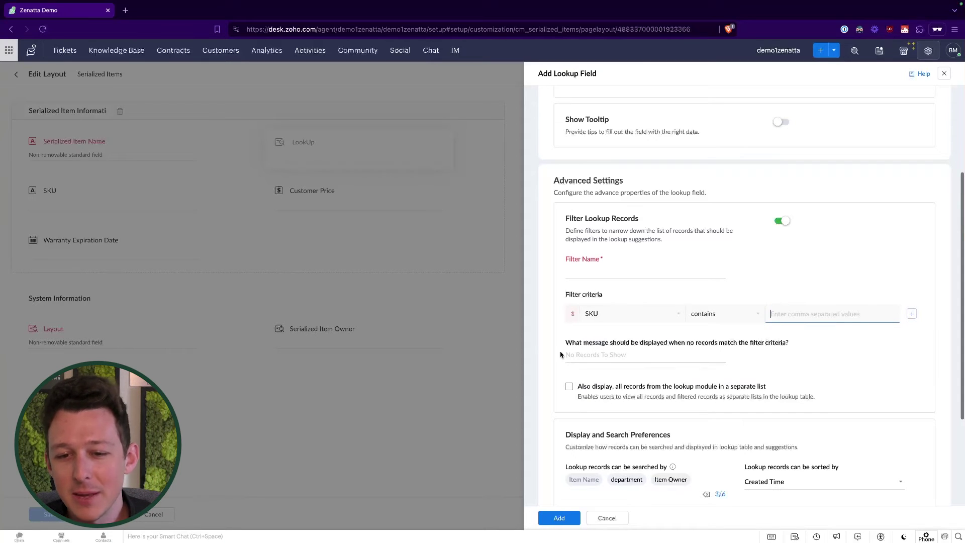
pyautogui.click(626, 317)
pyautogui.scroll(1, 650, 380)
pyautogui.click(650, 425)
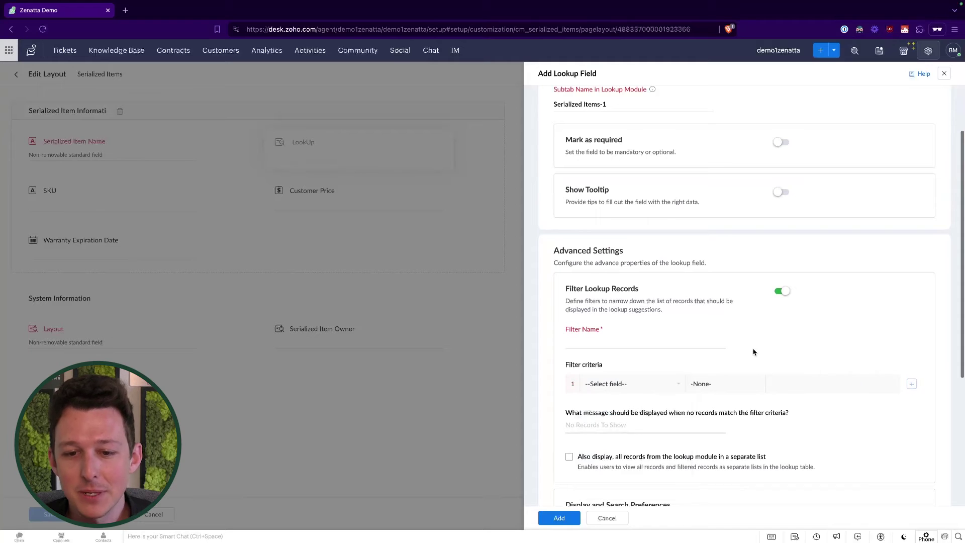
pyautogui.scroll(-1, 753, 352)
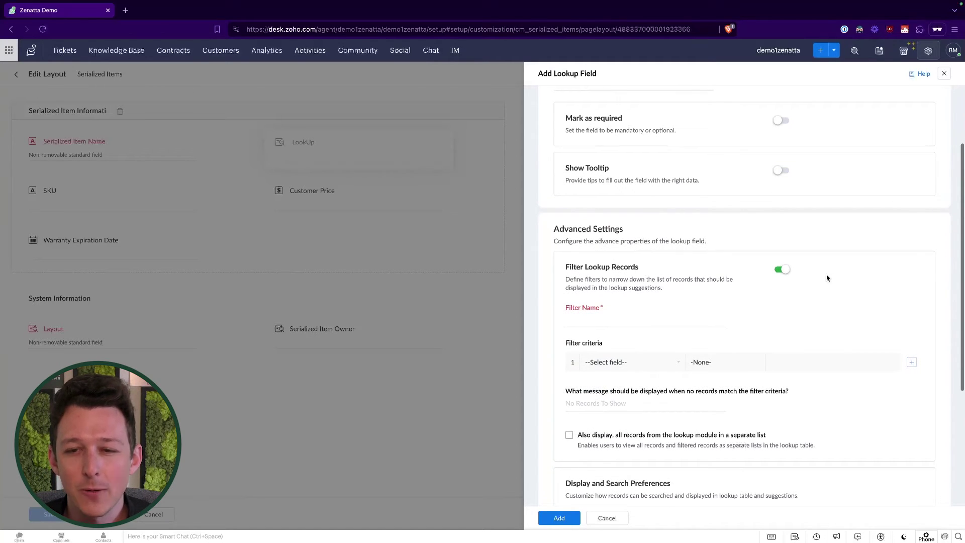
pyautogui.click(786, 271)
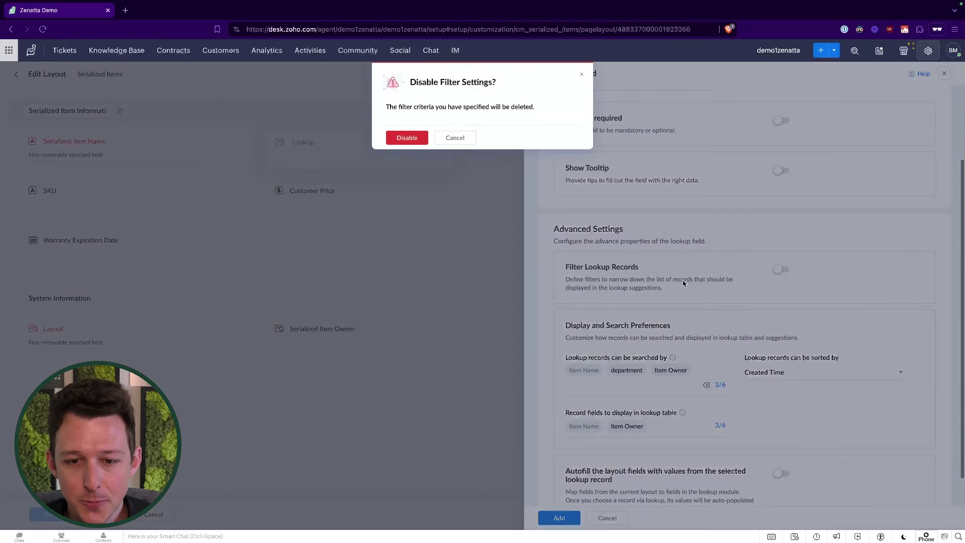
pyautogui.click(409, 128)
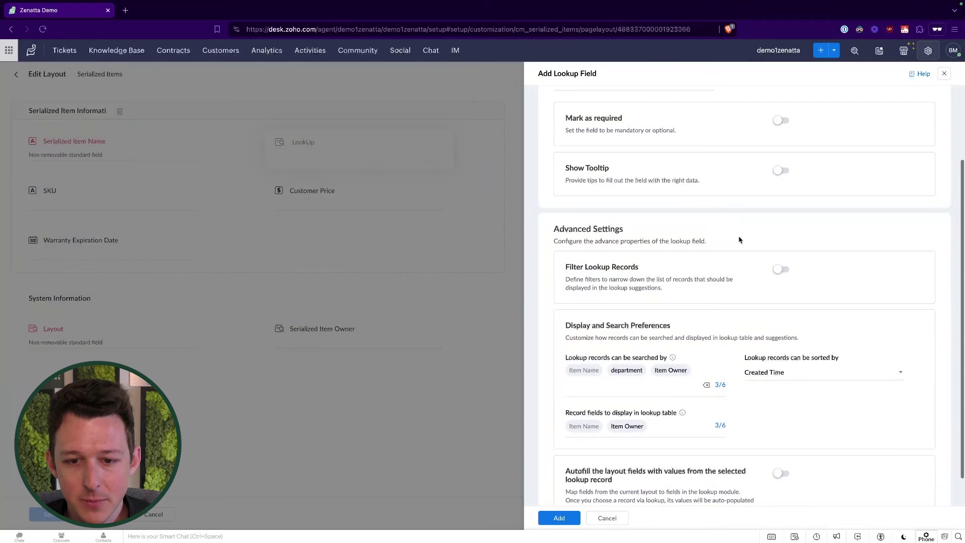
# Remove department and Item Owner from the fields by which lookup records can be searched, keeping only Item Name.
pyautogui.scroll(-1, 739, 239)
pyautogui.moveTo(564, 295); pyautogui.dragTo(668, 301)
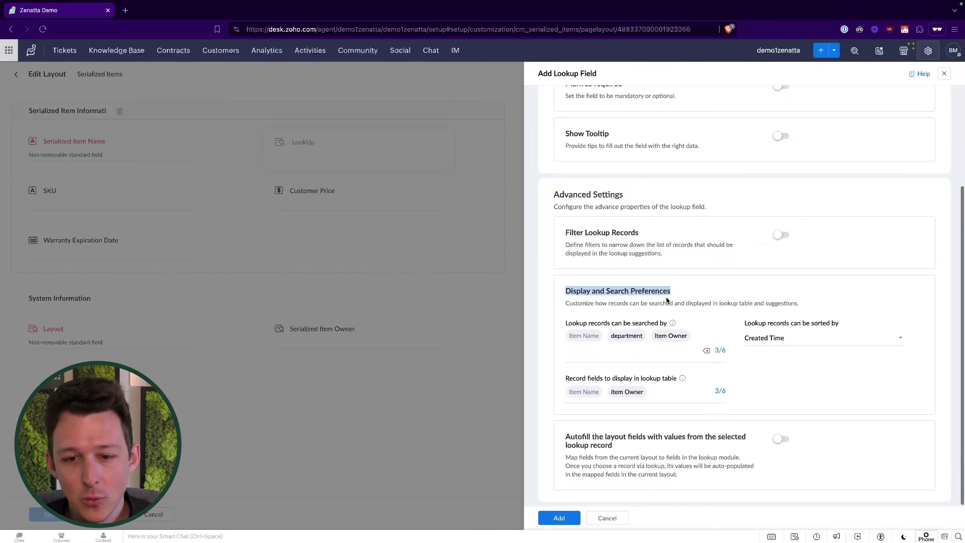
pyautogui.click(668, 301)
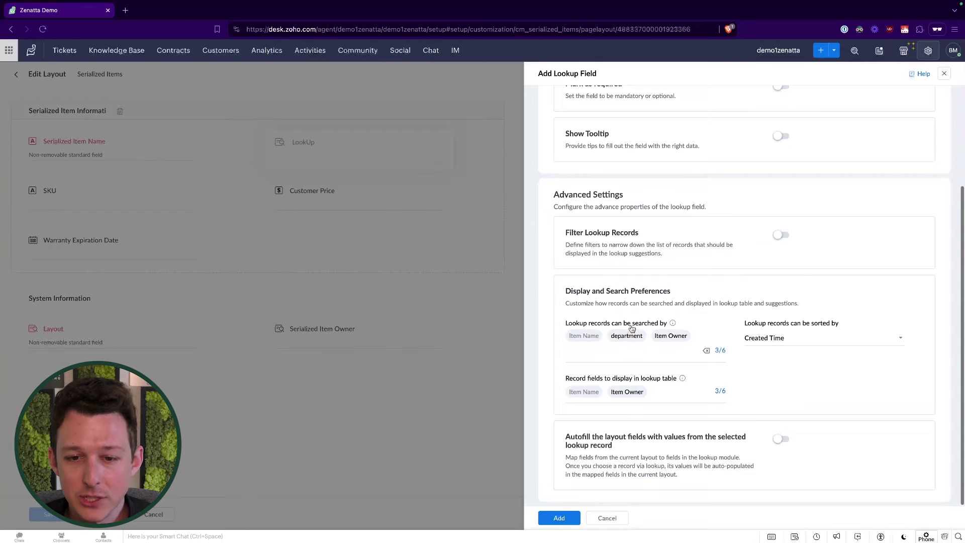
pyautogui.moveTo(683, 380)
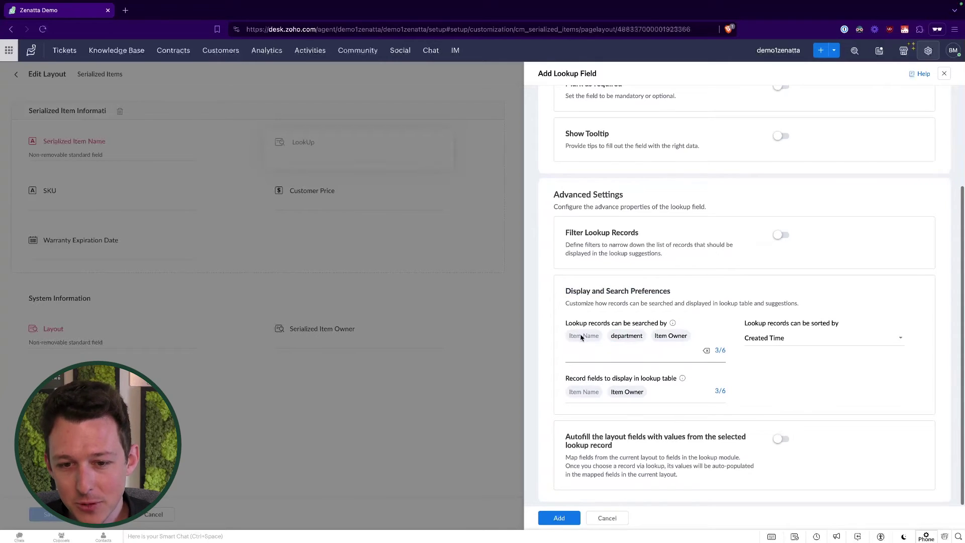
pyautogui.click(643, 336)
pyautogui.click(643, 351)
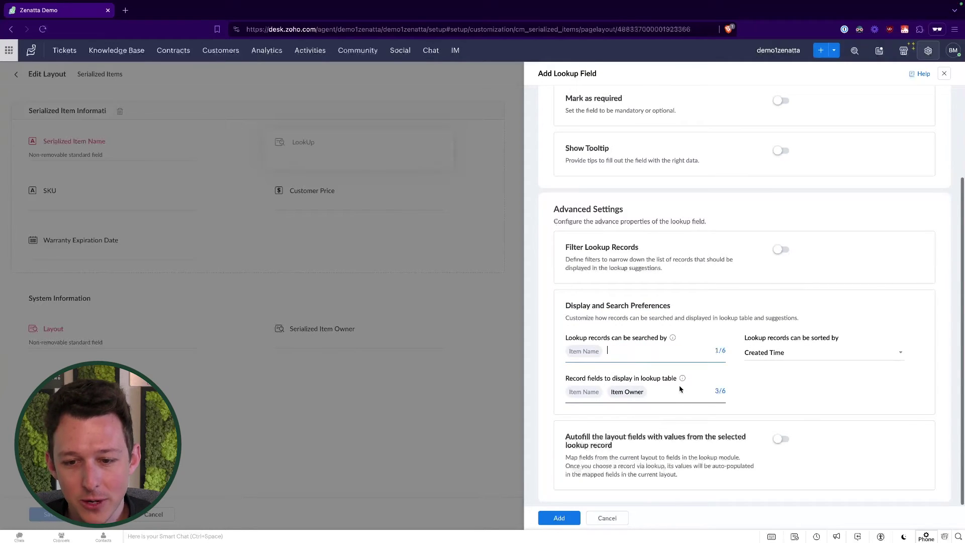
# Enable autofill of layout fields from the selected lookup record and map the Items SKU field to the layout's SKU.
pyautogui.click(778, 442)
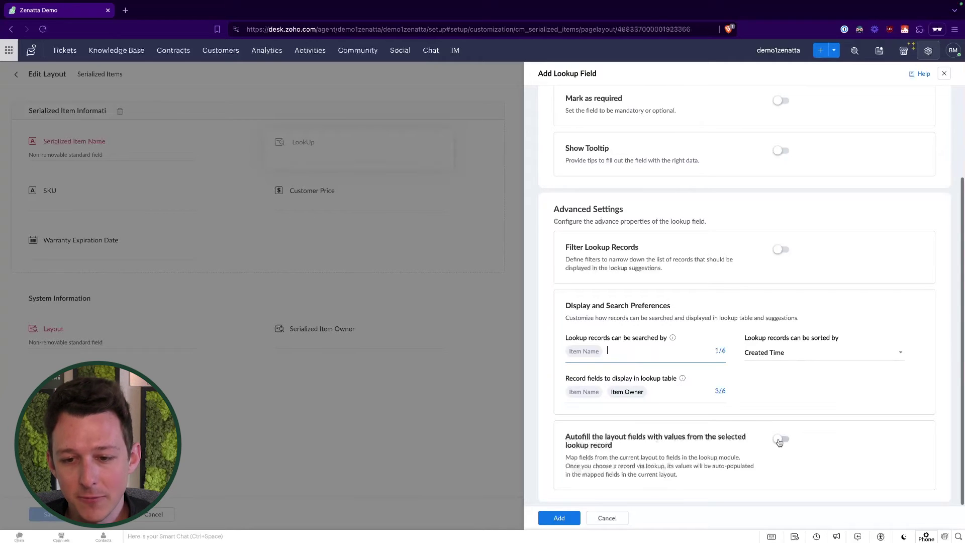
pyautogui.scroll(-1, 681, 411)
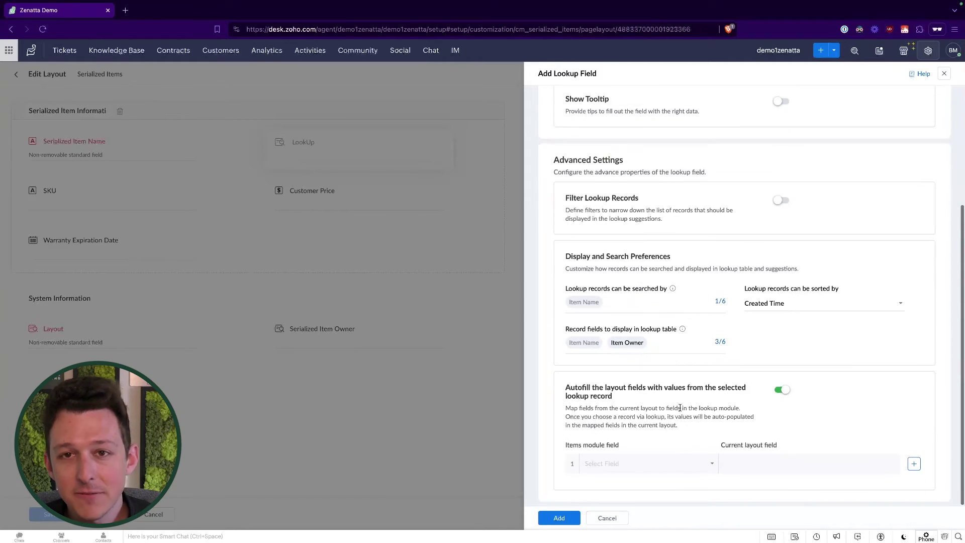
pyautogui.click(667, 465)
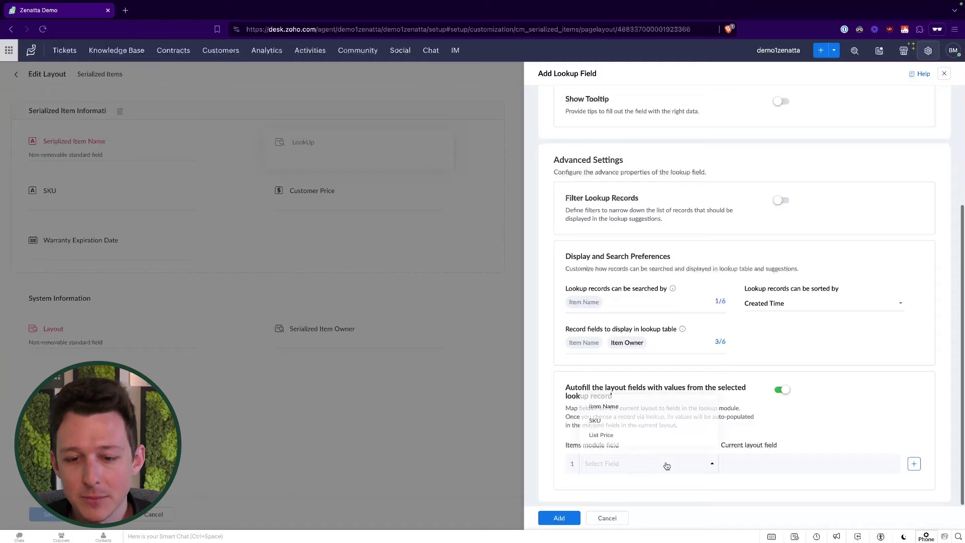
pyautogui.click(640, 424)
pyautogui.click(751, 466)
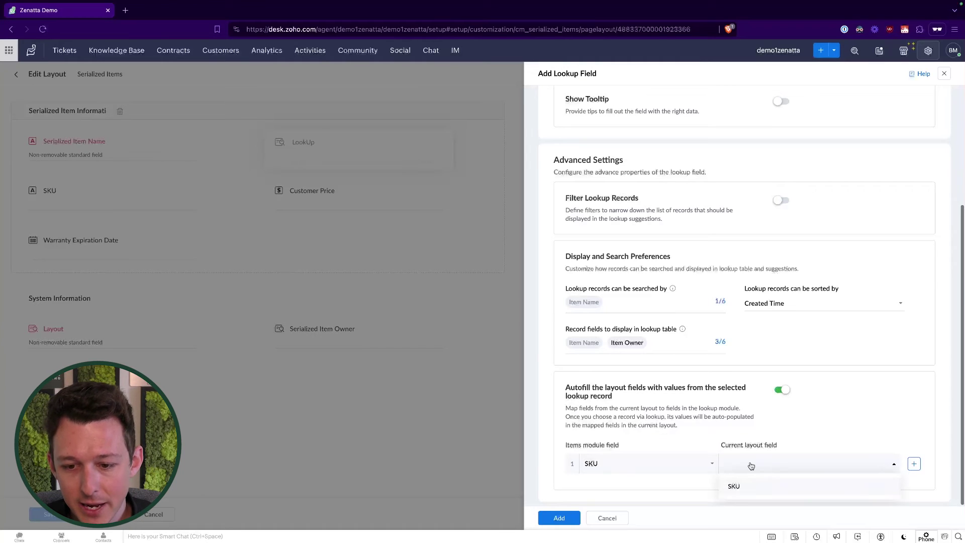
pyautogui.click(749, 489)
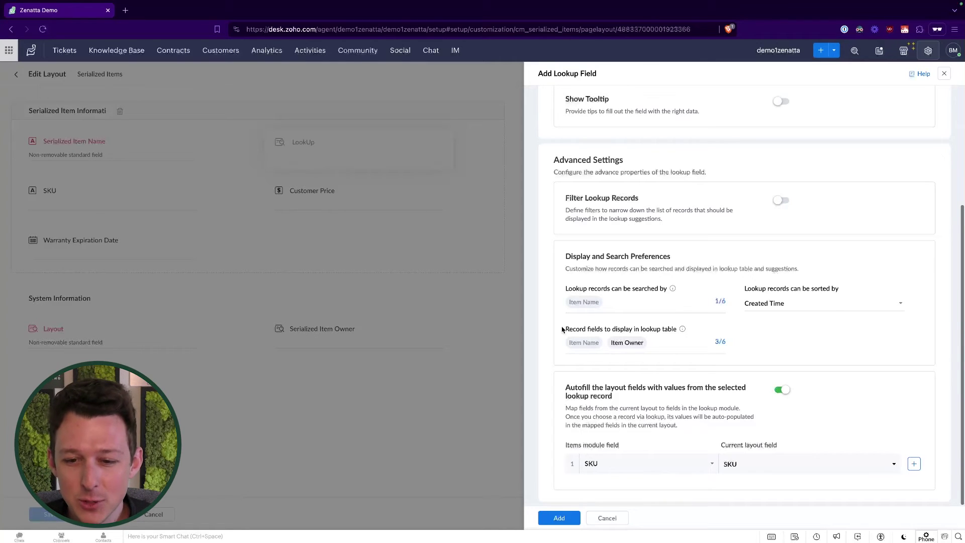
# Add a second autofill mapping from List Price to Customer Price and add the Item Name lookup field to the layout.
pyautogui.click(914, 463)
pyautogui.click(684, 466)
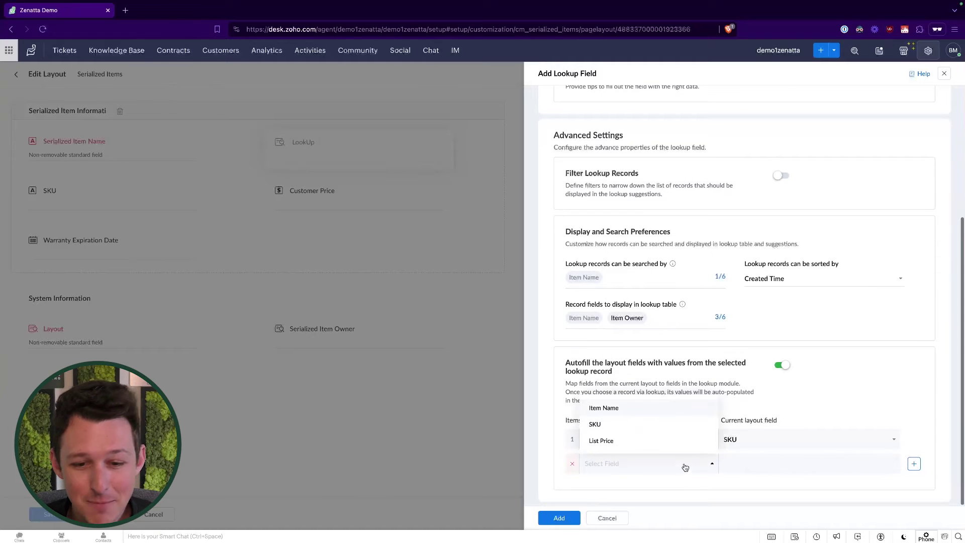
pyautogui.click(664, 443)
pyautogui.click(780, 463)
pyautogui.click(776, 490)
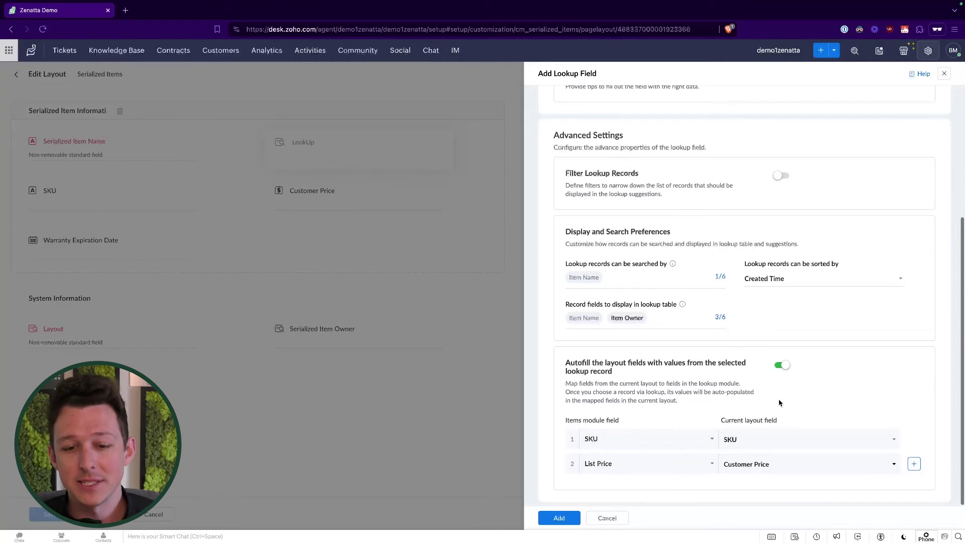
pyautogui.scroll(5, 779, 401)
pyautogui.scroll(-5, 780, 401)
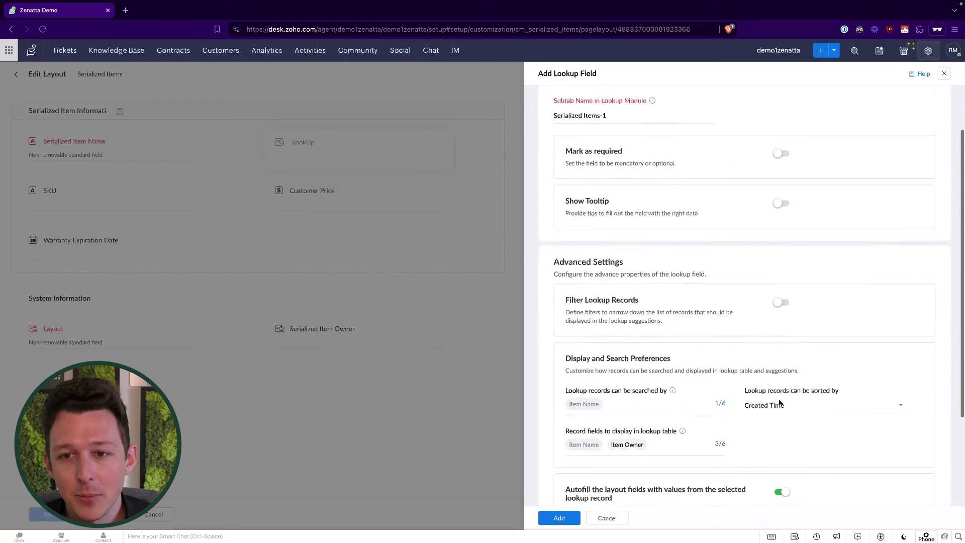
pyautogui.click(567, 523)
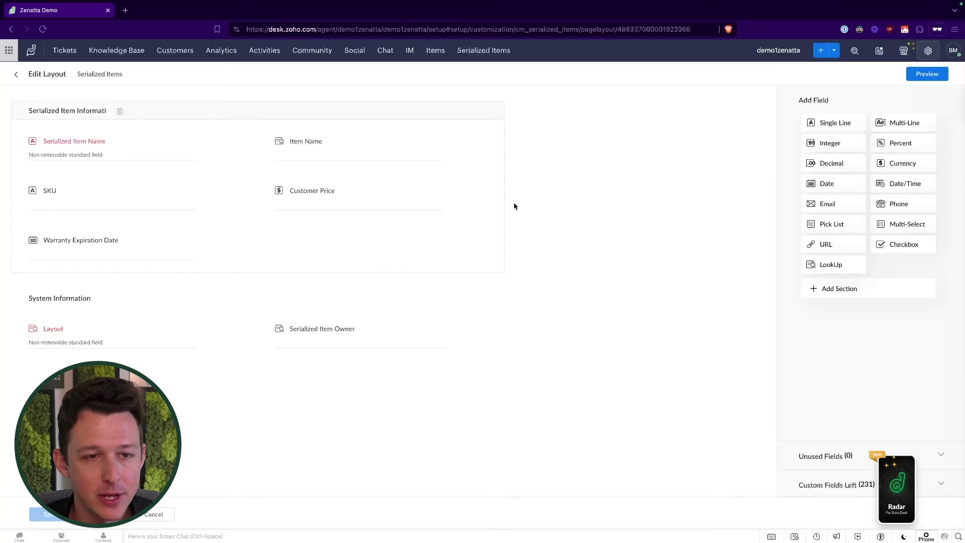
# Add a section named Customer Information and place it between the serialized item section and System Information.
pyautogui.moveTo(861, 289); pyautogui.dragTo(191, 121)
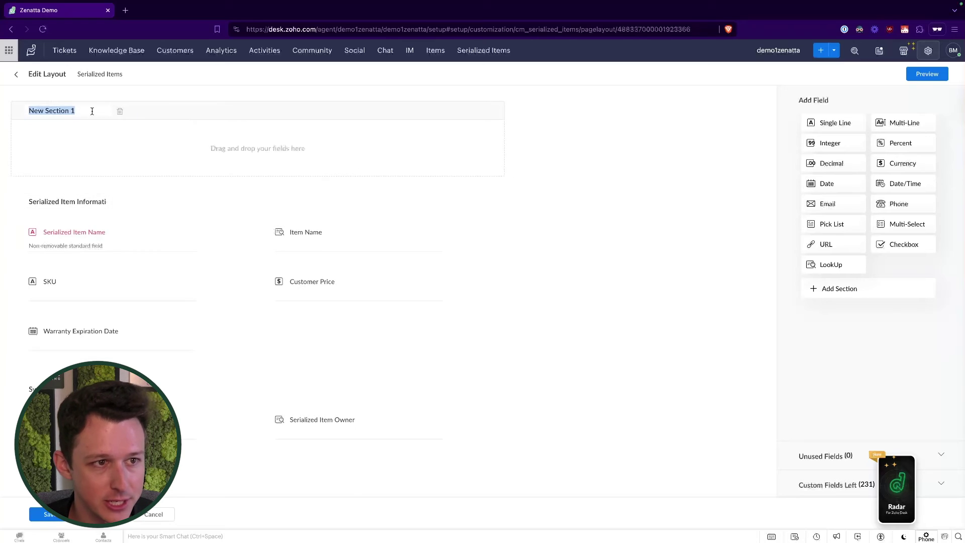
pyautogui.write('Customer Informat')
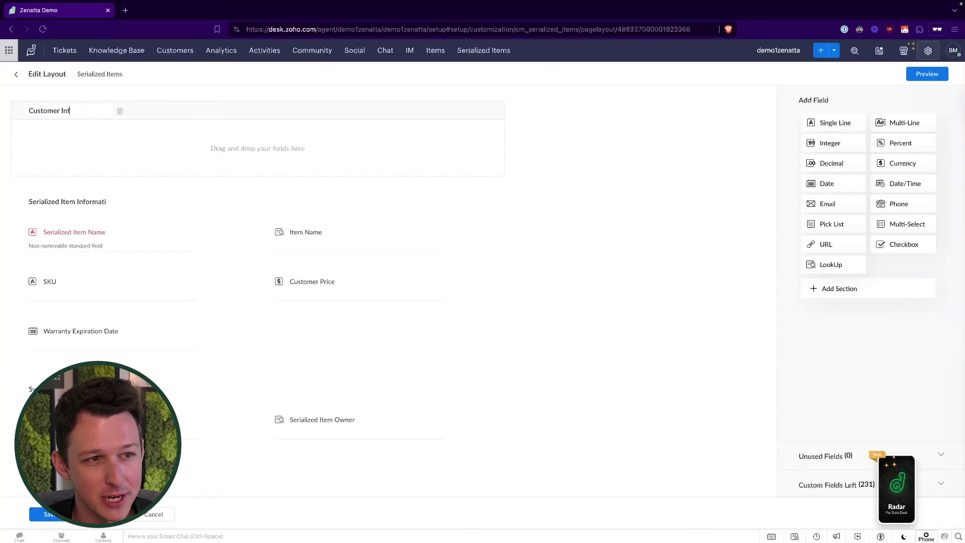
pyautogui.press('BackSpace')
pyautogui.press('BackSpace')
pyautogui.press('BackSpace')
pyautogui.press('BackSpace')
pyautogui.press('BackSpace')
pyautogui.write('ormation')
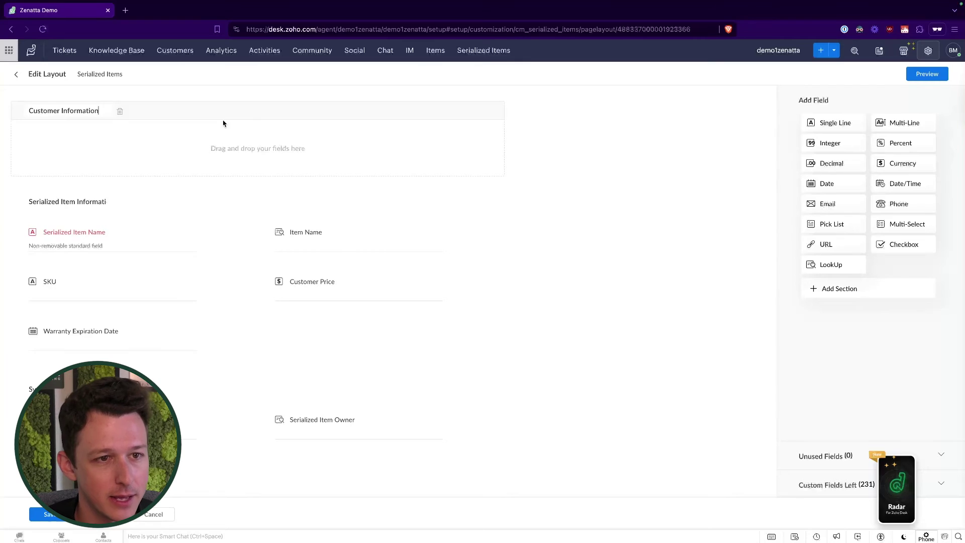
pyautogui.moveTo(229, 111); pyautogui.dragTo(251, 232)
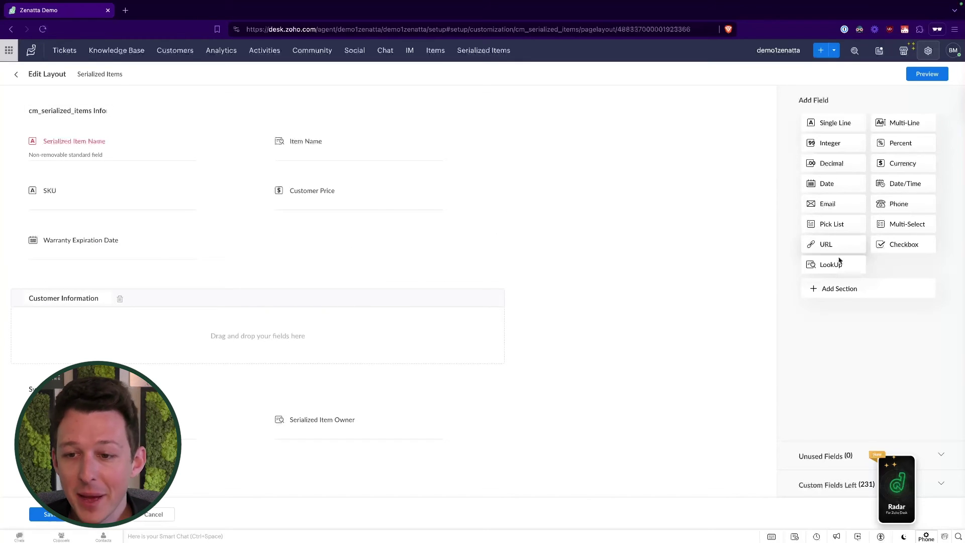
# Add a lookup field named Contact to the Customer Information section, with Contacts as its lookup module.
pyautogui.moveTo(825, 263); pyautogui.dragTo(177, 320)
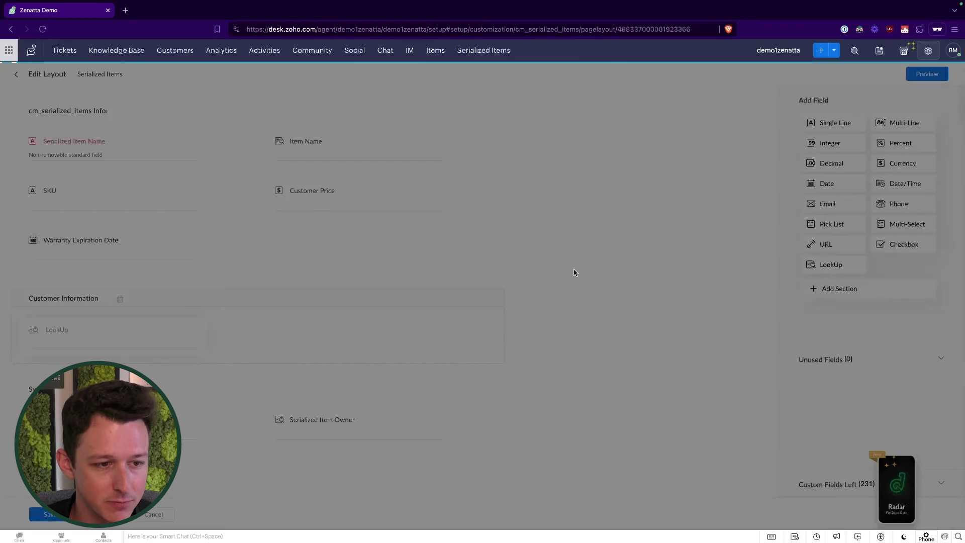
pyautogui.tripleClick(624, 142)
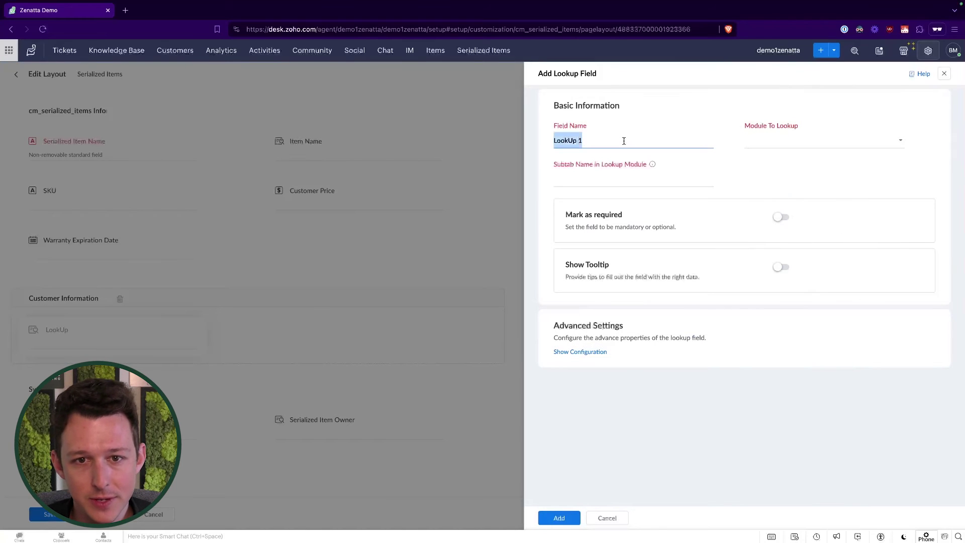
pyautogui.write('Contact')
pyautogui.click(775, 147)
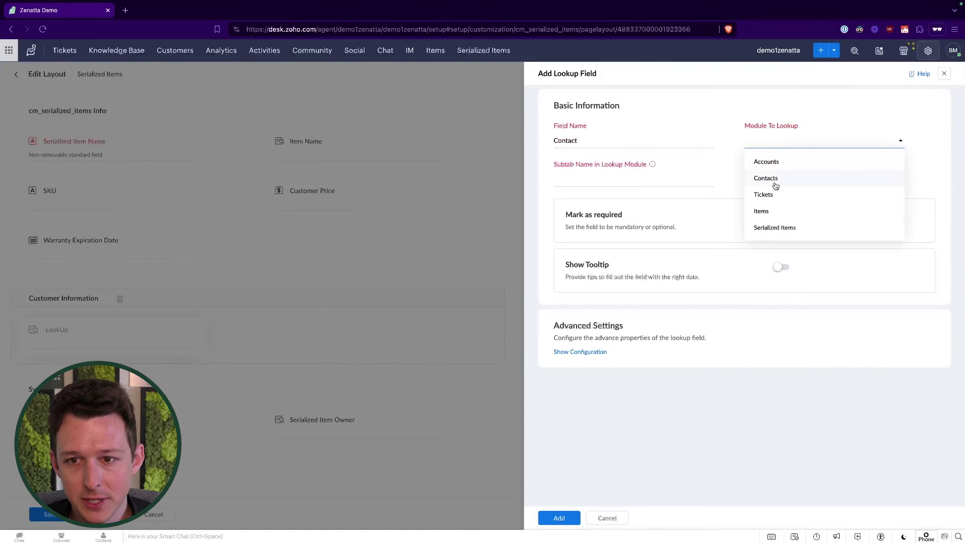
pyautogui.click(766, 172)
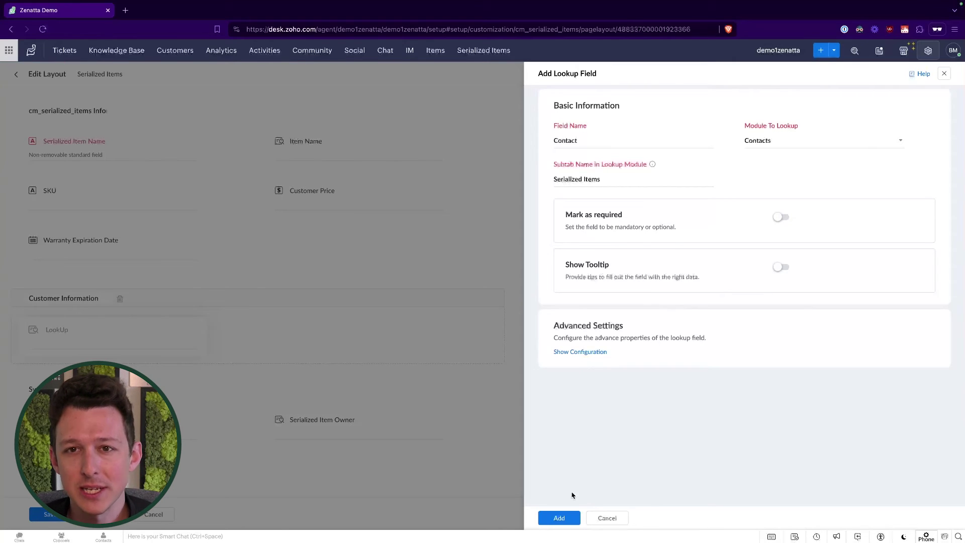
pyautogui.click(559, 518)
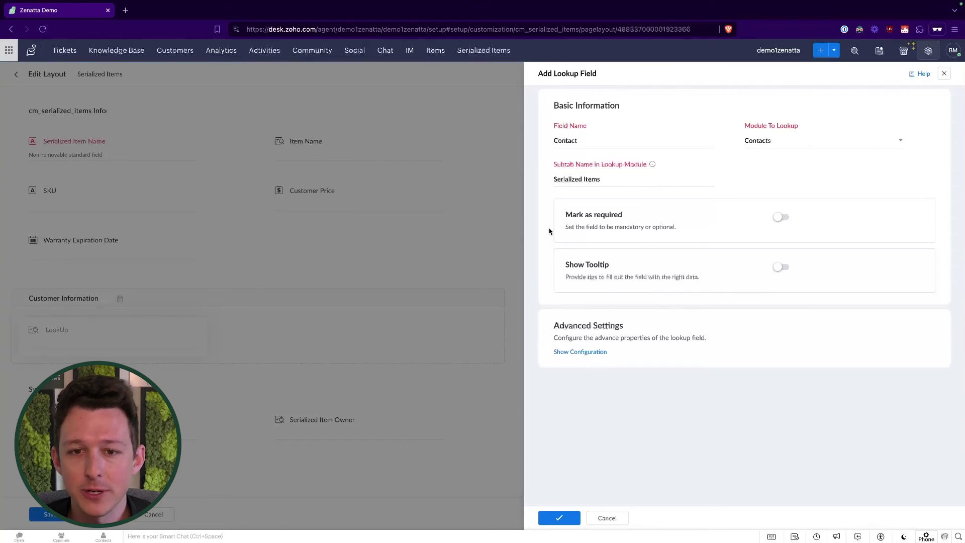
# Add a lookup field named Account beside Contact with Accounts as its lookup module, then save and close the layout.
pyautogui.moveTo(828, 263); pyautogui.dragTo(322, 329)
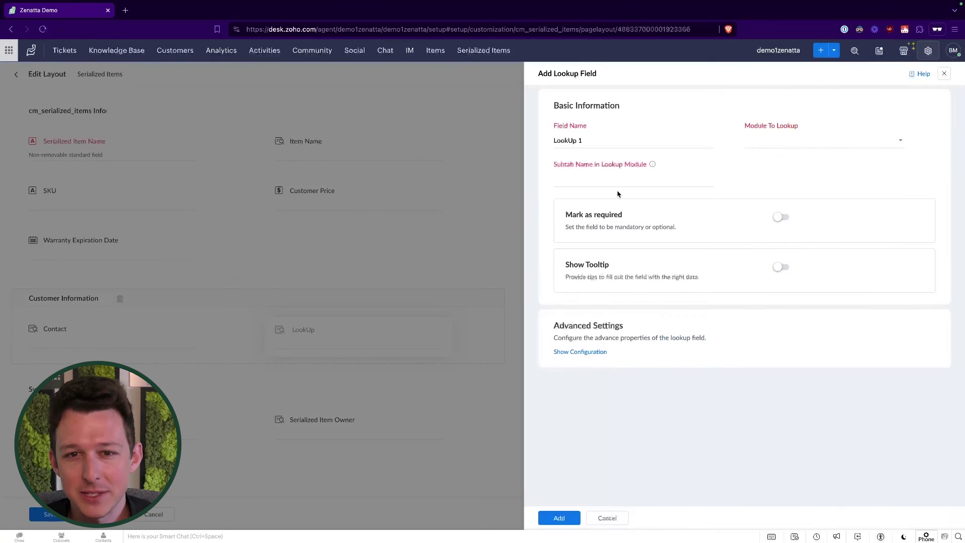
pyautogui.click(616, 144)
pyautogui.hotkey('ctrl', 'a')
pyautogui.write('A')
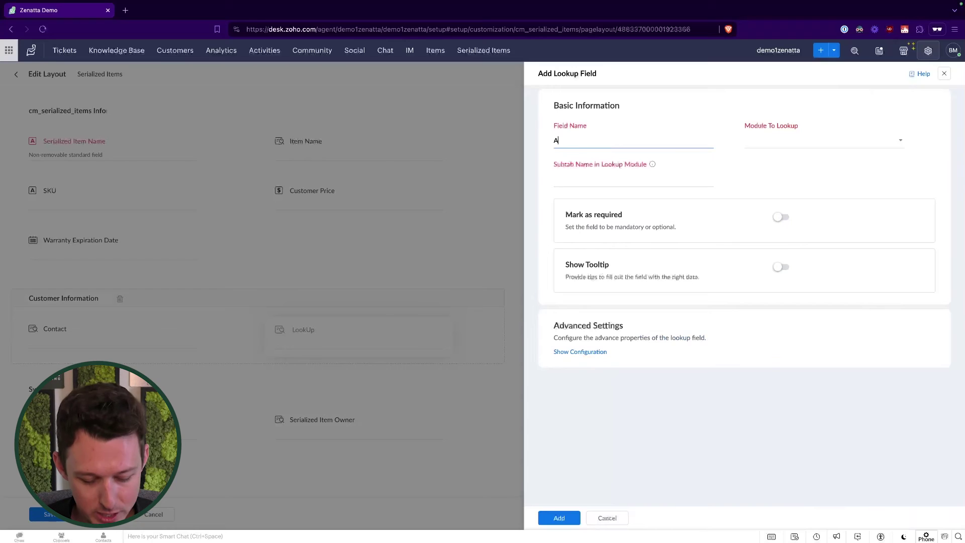
pyautogui.write('ccount')
pyautogui.click(784, 143)
pyautogui.click(783, 161)
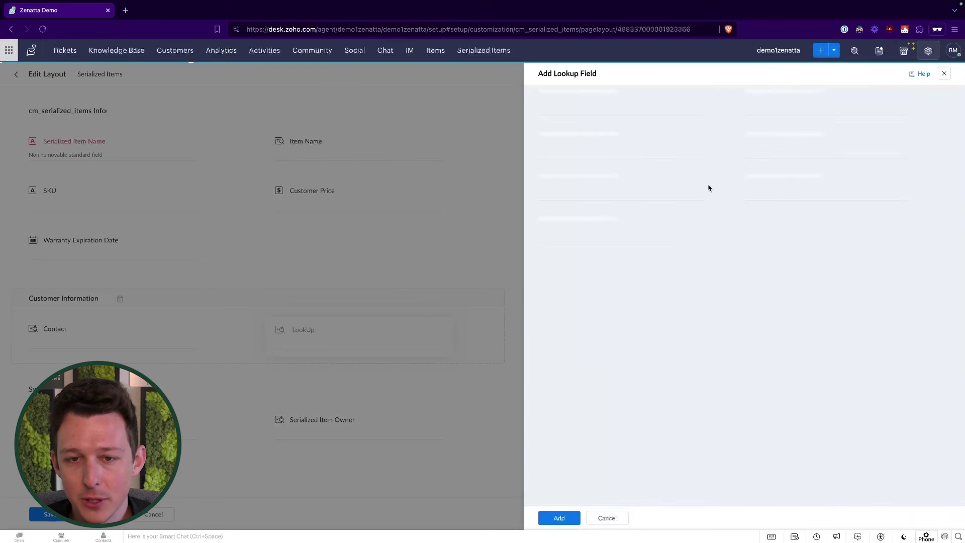
pyautogui.click(568, 524)
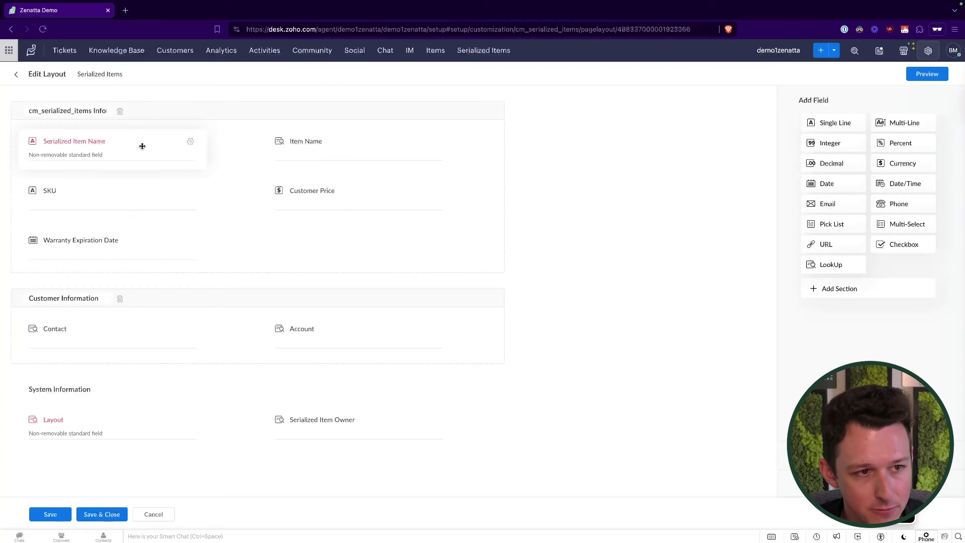
pyautogui.click(99, 514)
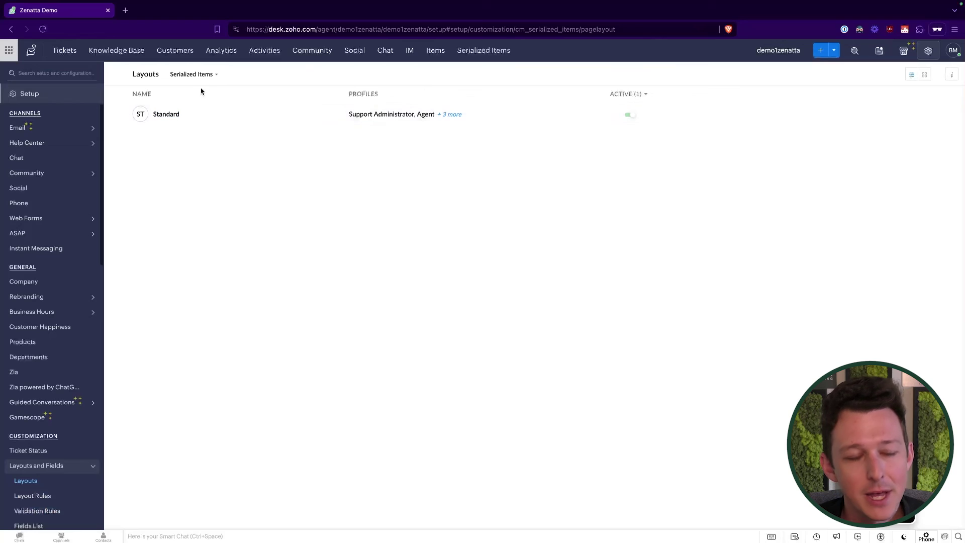
# Switch the layouts list to the Tickets module and open its demo1zenatta layout for editing.
pyautogui.scroll(-1, 200, 164)
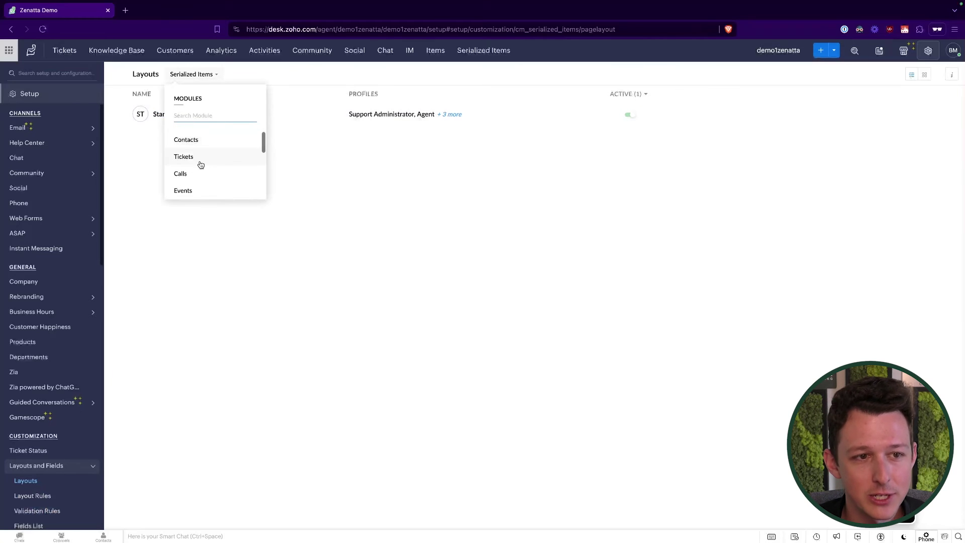
pyautogui.click(200, 163)
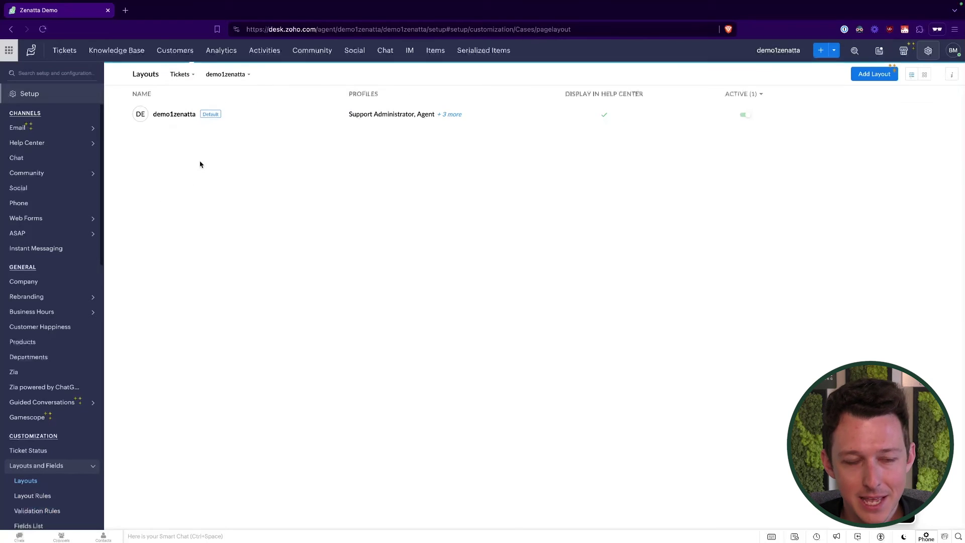
pyautogui.click(186, 119)
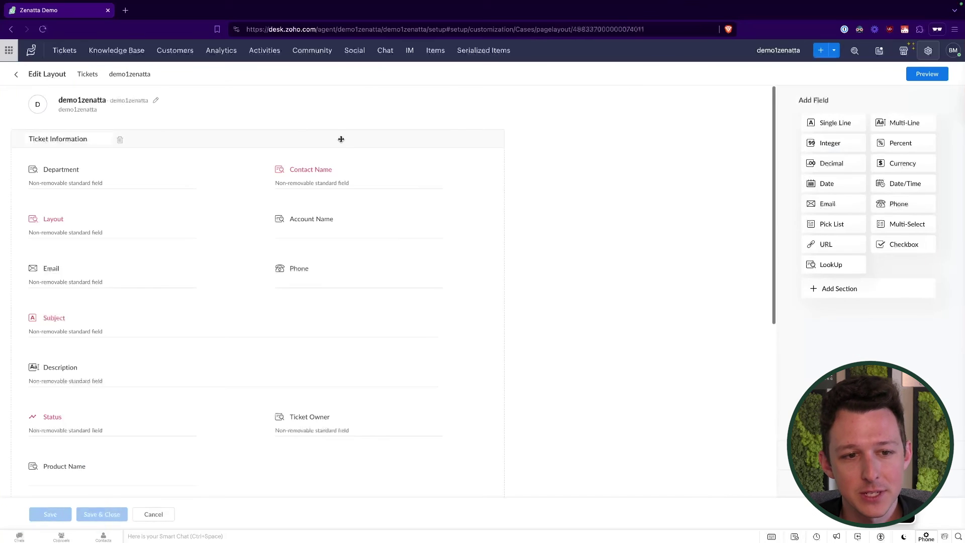
# Add a lookup field named Serialized Item below Description's preceding Subject field in the ticket layout, with Serialized Items as its lookup module.
pyautogui.scroll(-1, 349, 357)
pyautogui.scroll(-2, 349, 357)
pyautogui.scroll(3, 349, 356)
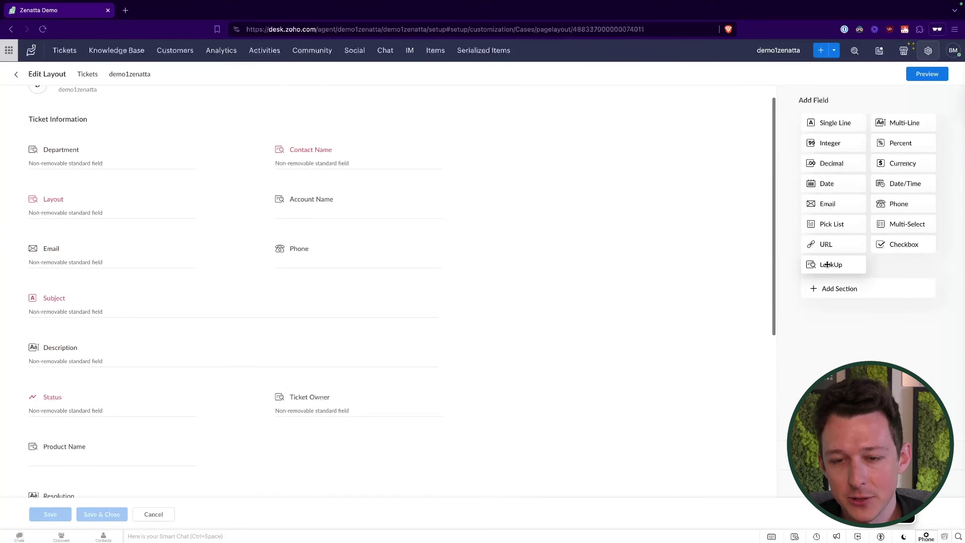
pyautogui.moveTo(828, 264); pyautogui.dragTo(232, 346)
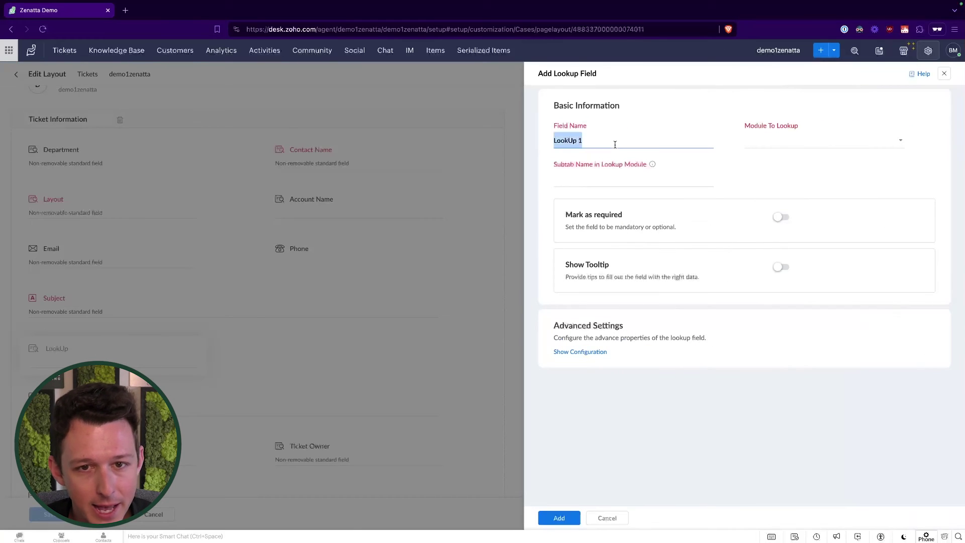
pyautogui.write('Seri')
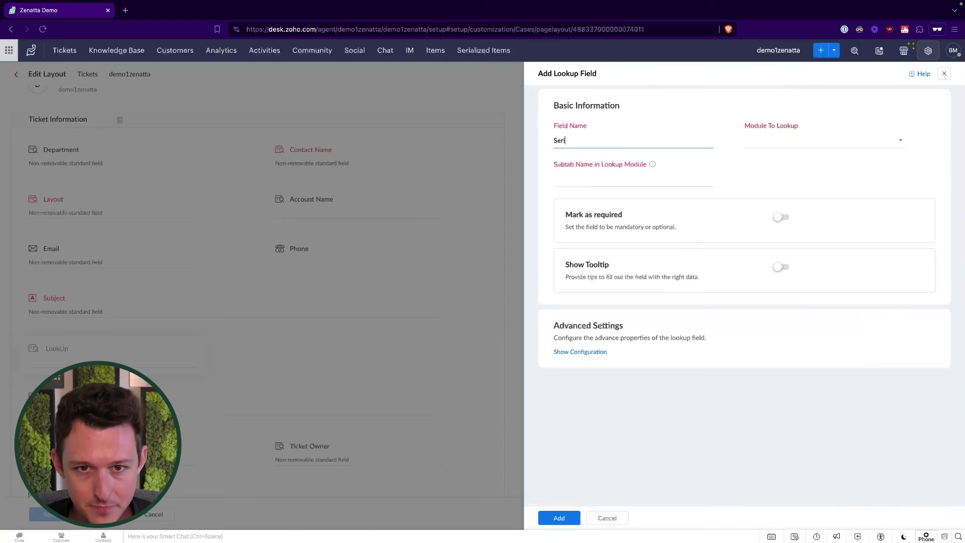
pyautogui.write('alized Item')
pyautogui.click(794, 146)
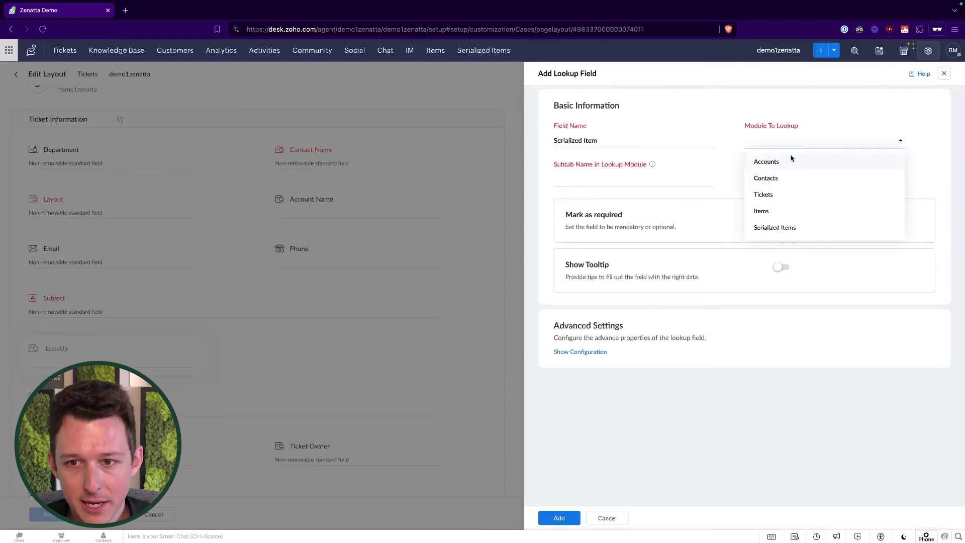
pyautogui.click(782, 227)
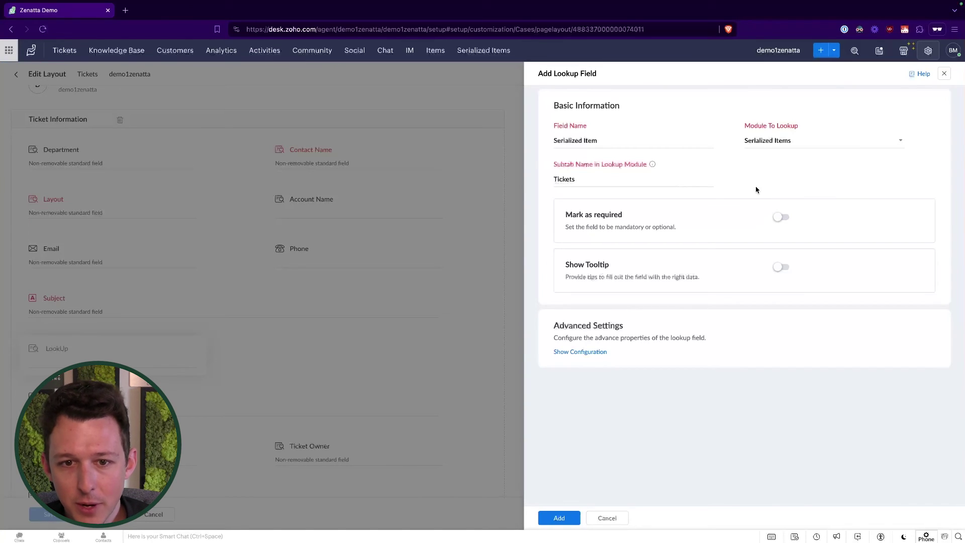
pyautogui.click(559, 518)
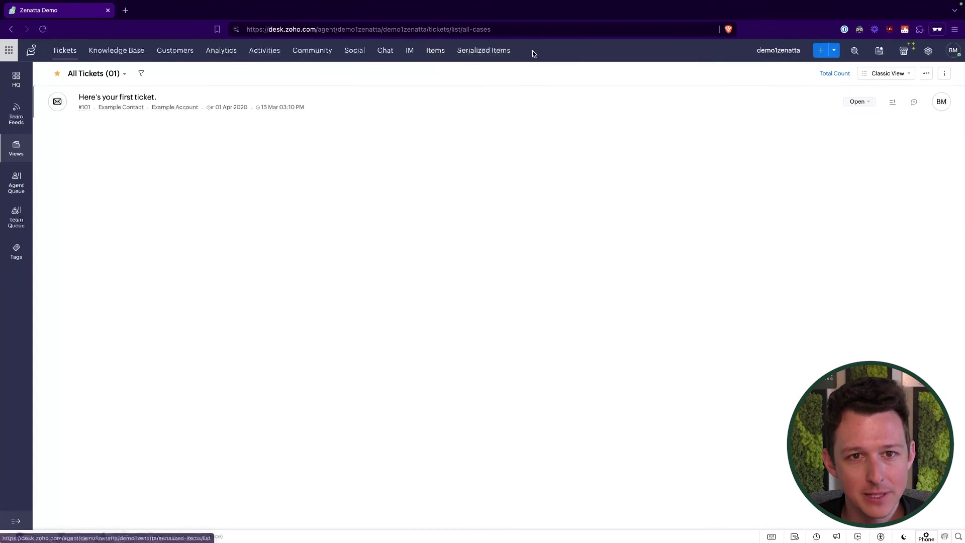
# Open the list of all records in the Items module.
pyautogui.moveTo(532, 53); pyautogui.dragTo(432, 52)
pyautogui.click(423, 74)
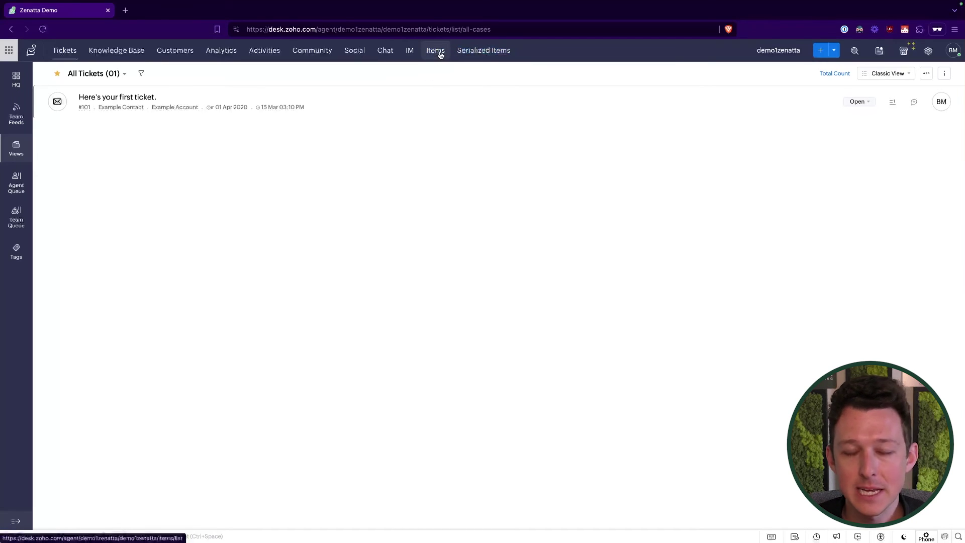
pyautogui.click(435, 51)
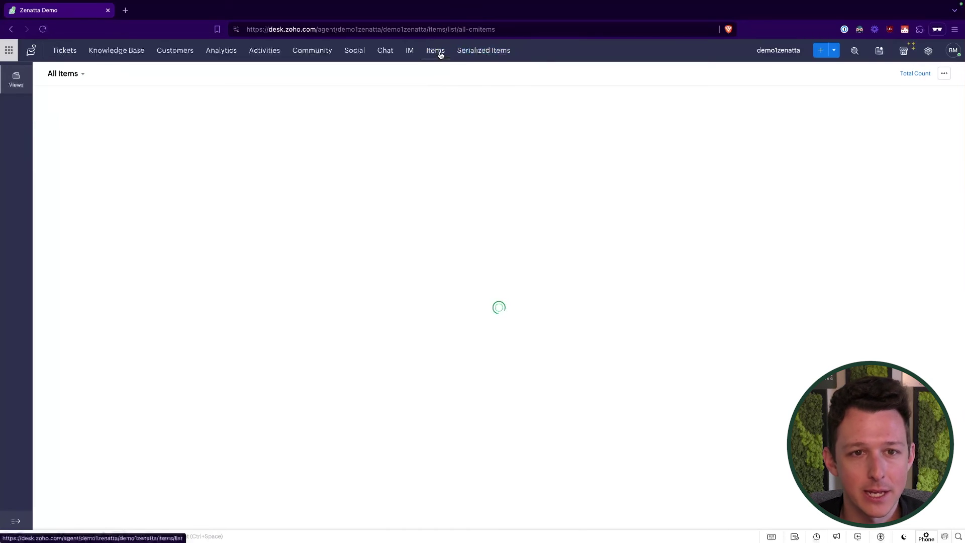
pyautogui.click(944, 74)
pyautogui.click(693, 152)
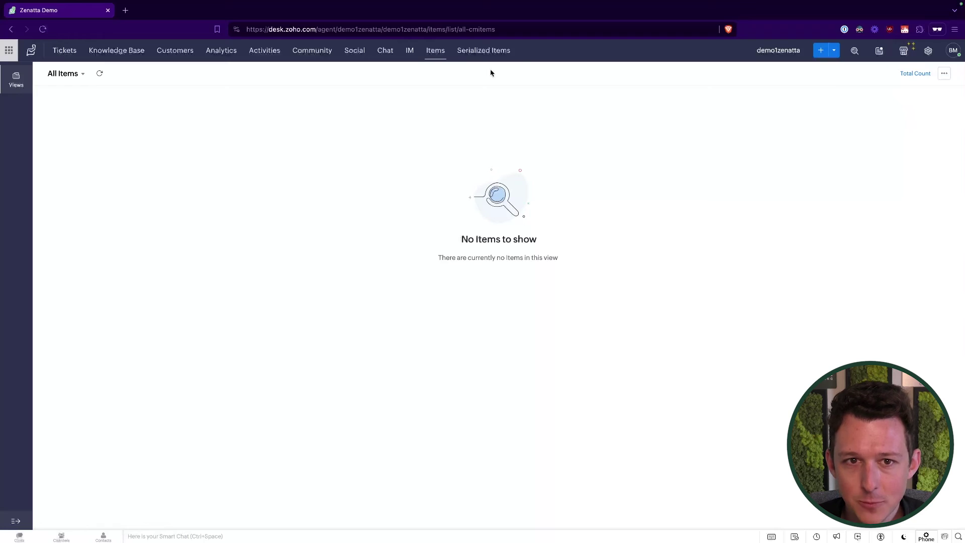
# Create an item named Example Example with SKU SKU-123 and a list price of 100.
pyautogui.click(834, 50)
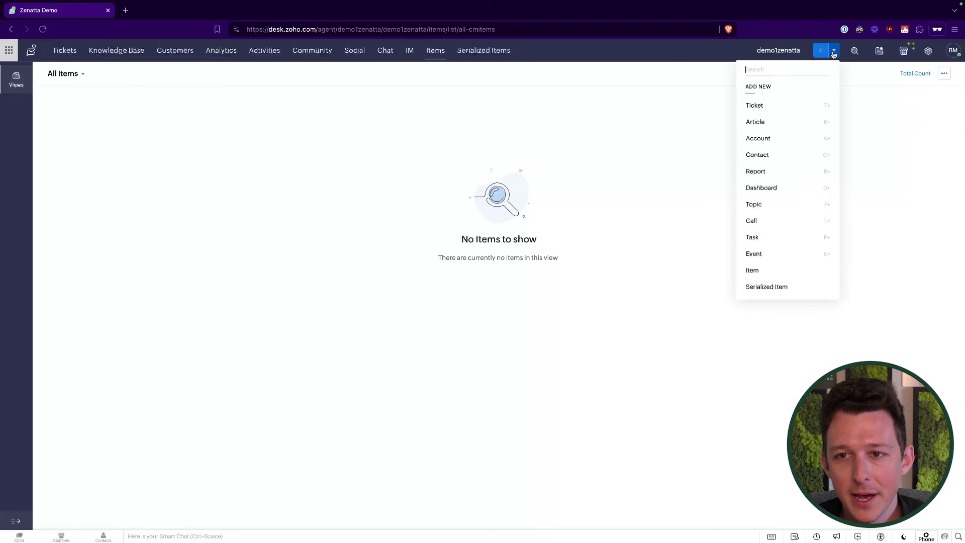
pyautogui.click(763, 271)
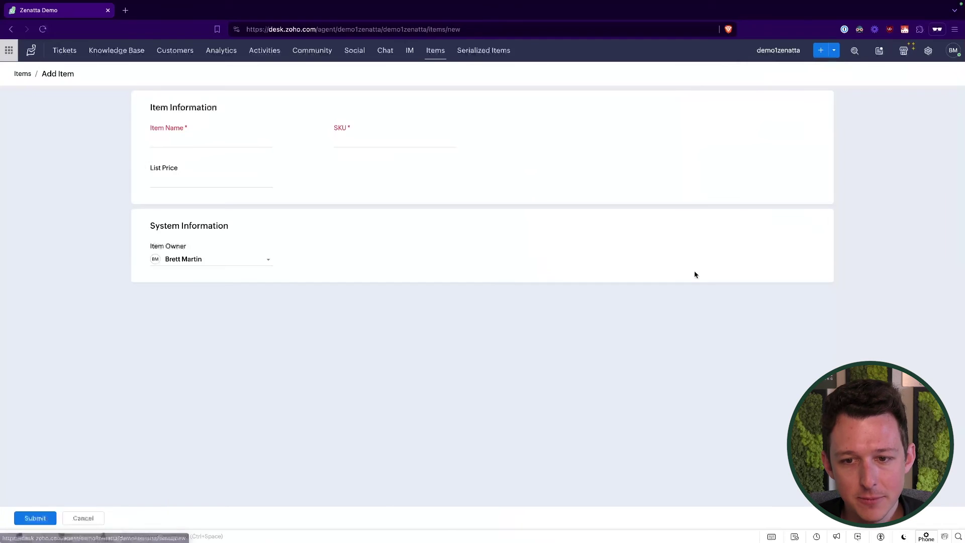
pyautogui.write('Example Example')
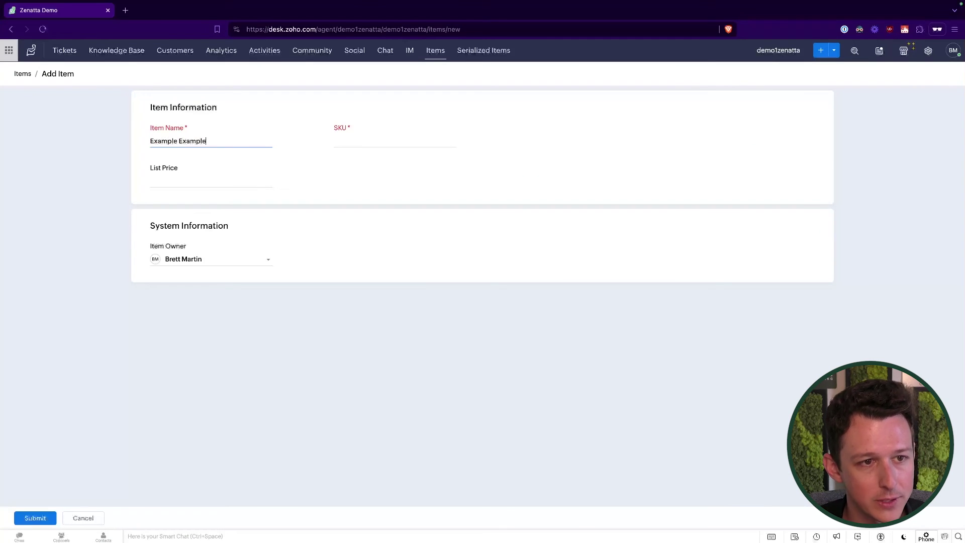
pyautogui.click(334, 142)
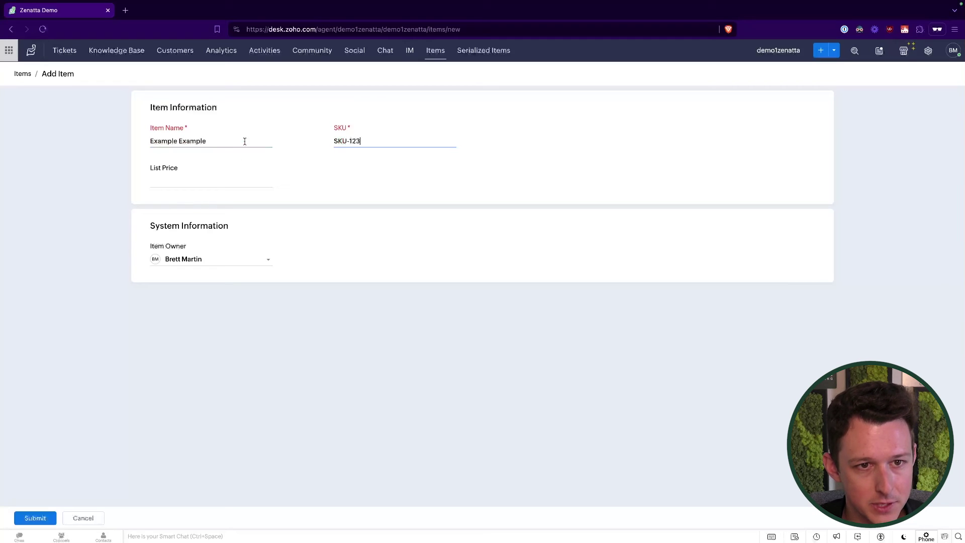
pyautogui.click(179, 181)
pyautogui.write('100')
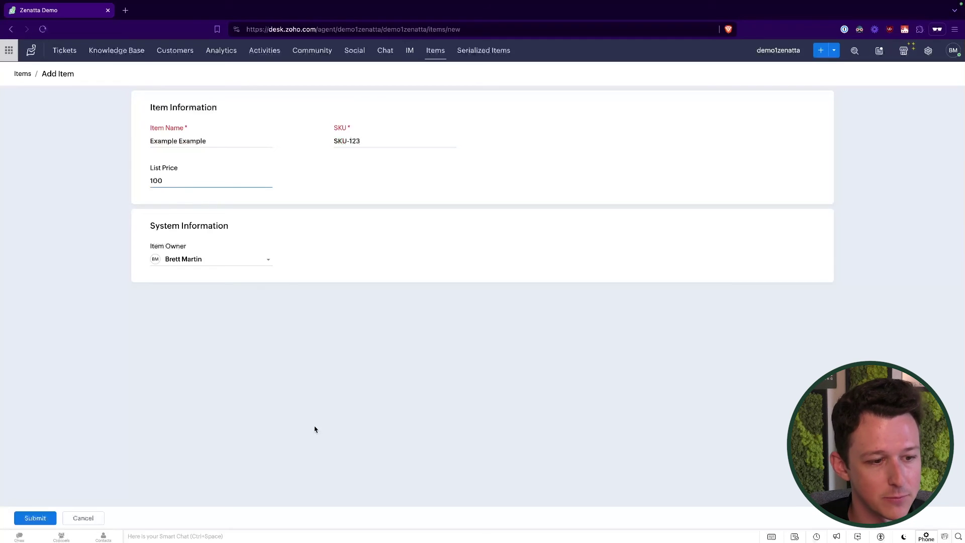
pyautogui.click(35, 518)
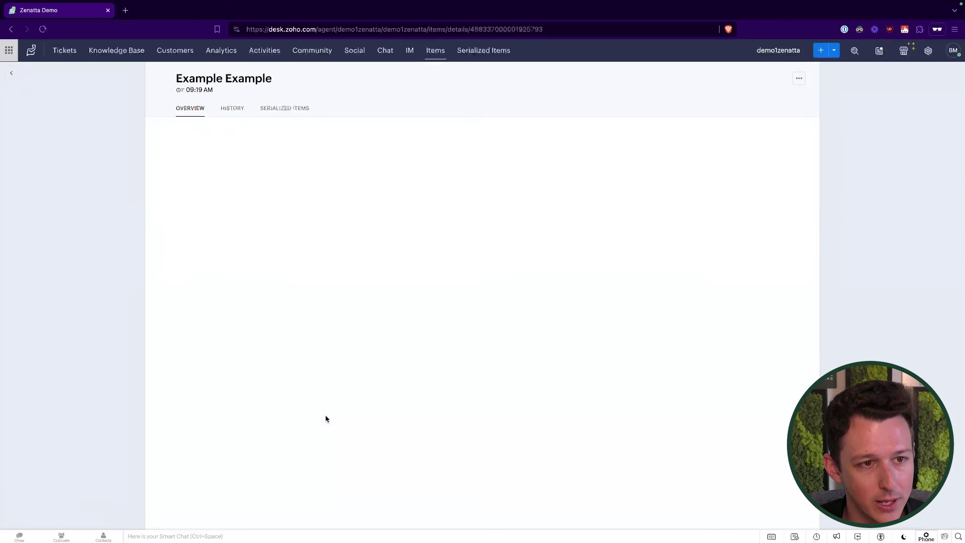
# Check the serialized items related to the Example Example item, and return to its overview.
pyautogui.click(280, 109)
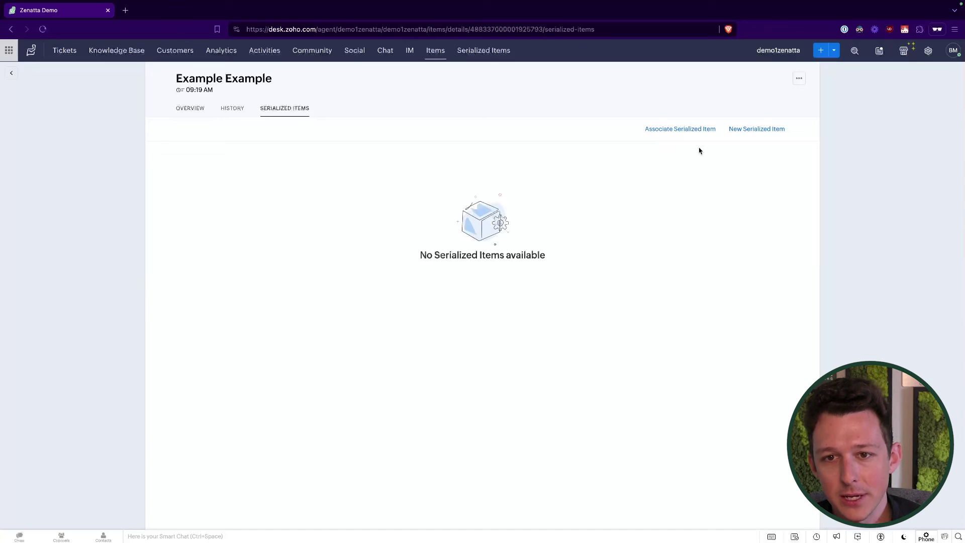
pyautogui.moveTo(188, 83); pyautogui.dragTo(282, 79)
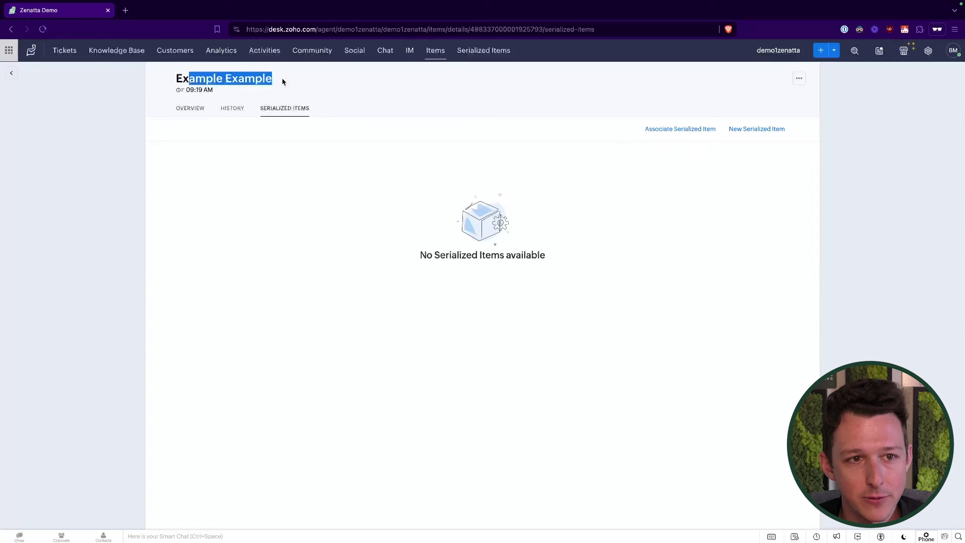
pyautogui.click(258, 91)
pyautogui.click(190, 108)
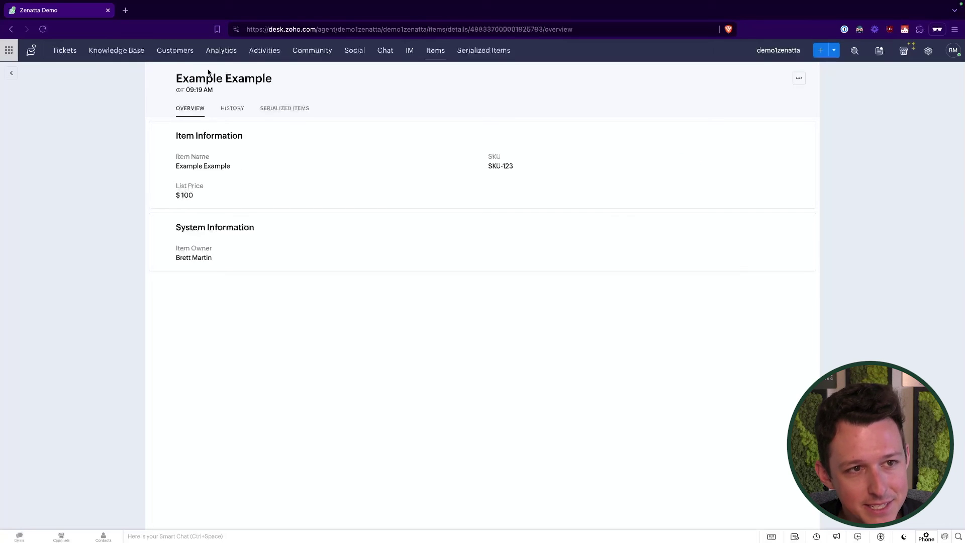
# Open the Example Contact record that has an e-mail address and display its related serialized items.
pyautogui.click(175, 52)
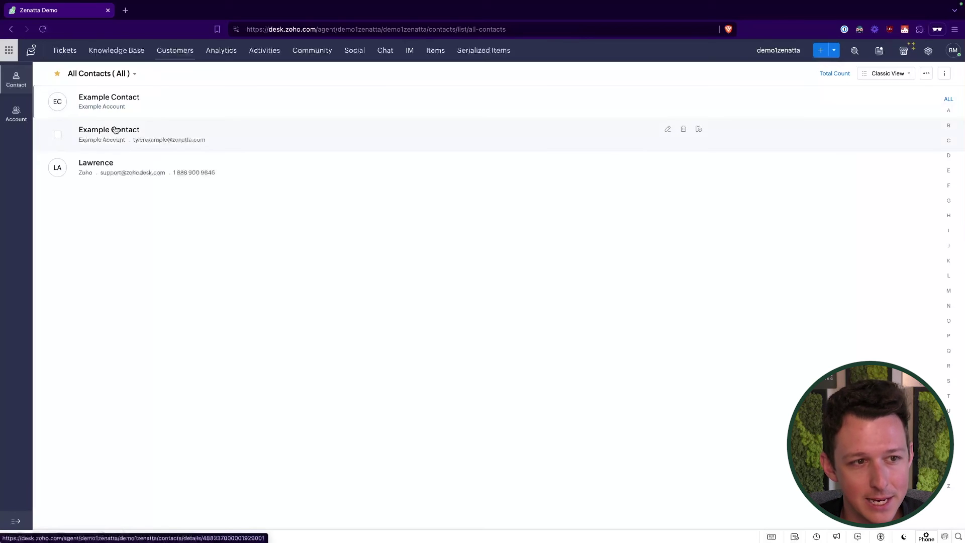
pyautogui.click(115, 133)
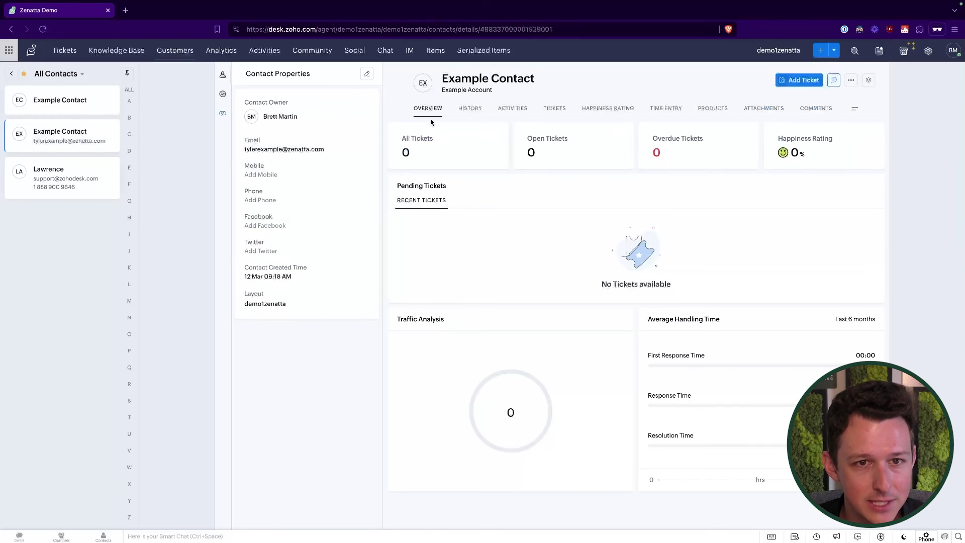
pyautogui.click(855, 109)
pyautogui.click(817, 138)
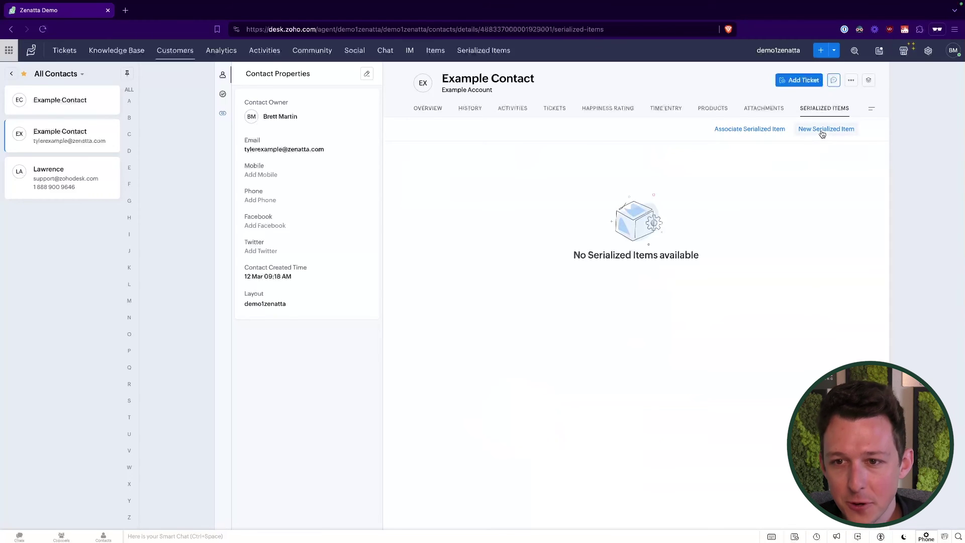
pyautogui.moveTo(547, 144); pyautogui.dragTo(568, 82)
pyautogui.click(569, 82)
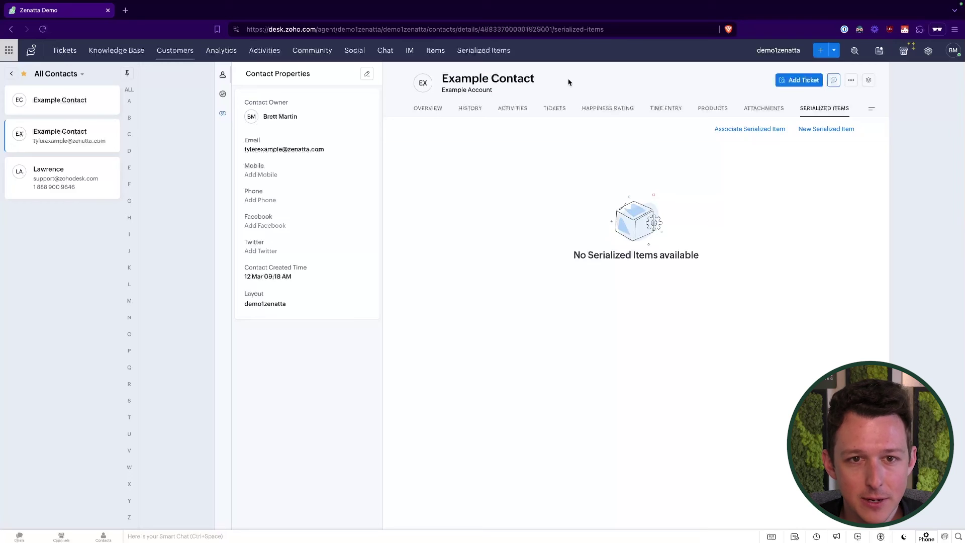
# Start a new serialized item from the contact, name it Serial-12345 and link it to the Example Example item.
pyautogui.click(831, 130)
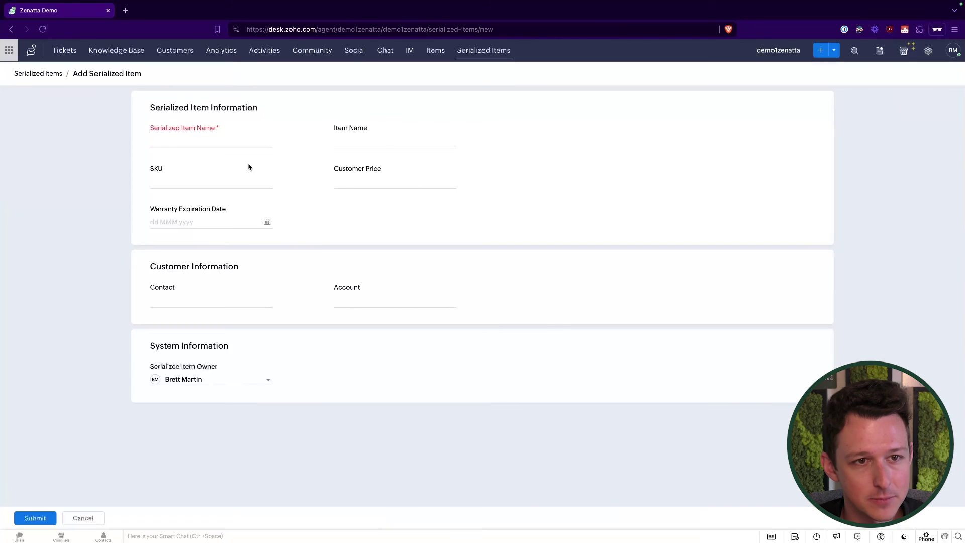
pyautogui.click(238, 140)
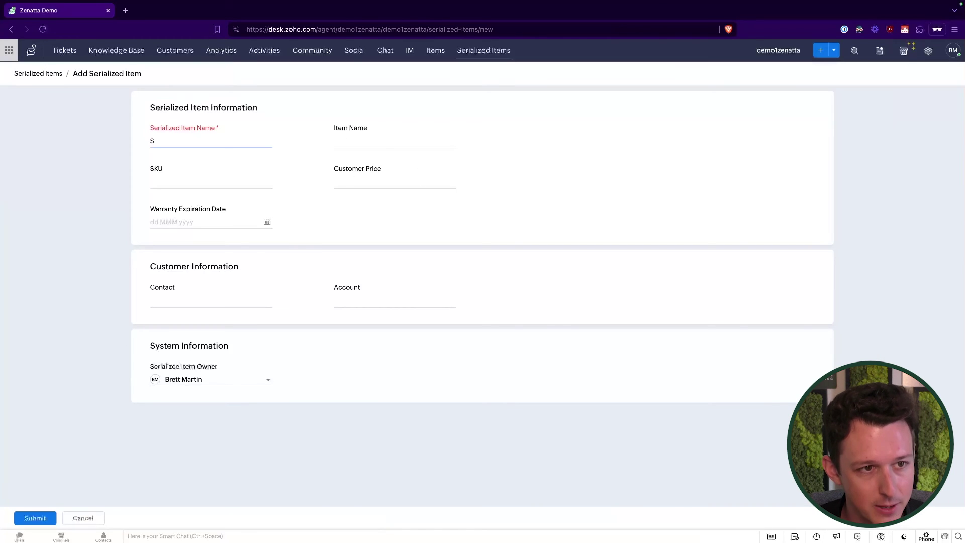
pyautogui.write('Serial-123')
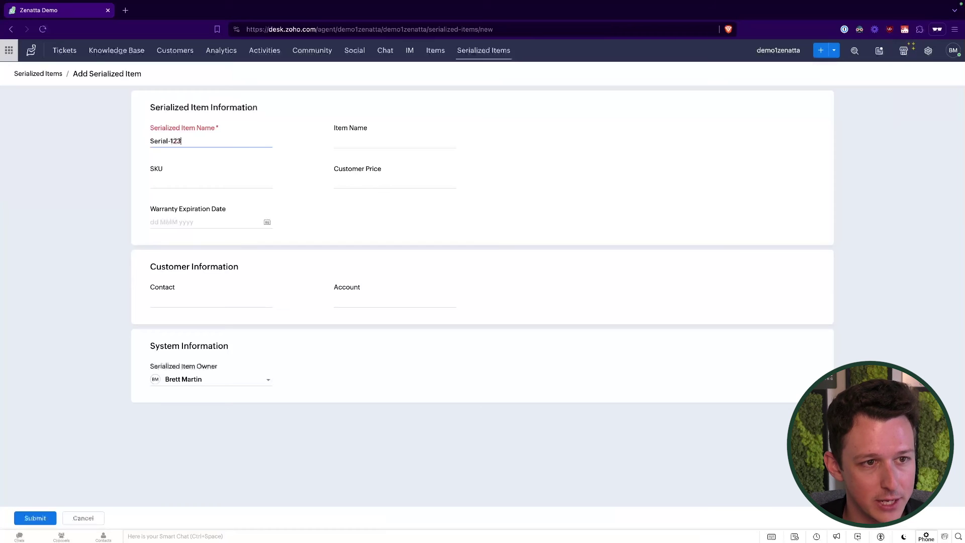
pyautogui.write('45')
pyautogui.click(405, 142)
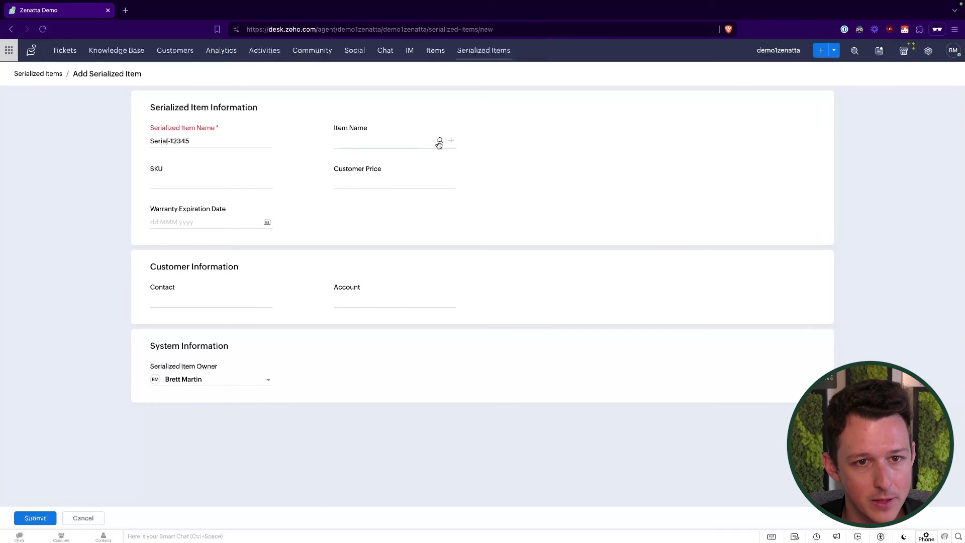
pyautogui.click(440, 141)
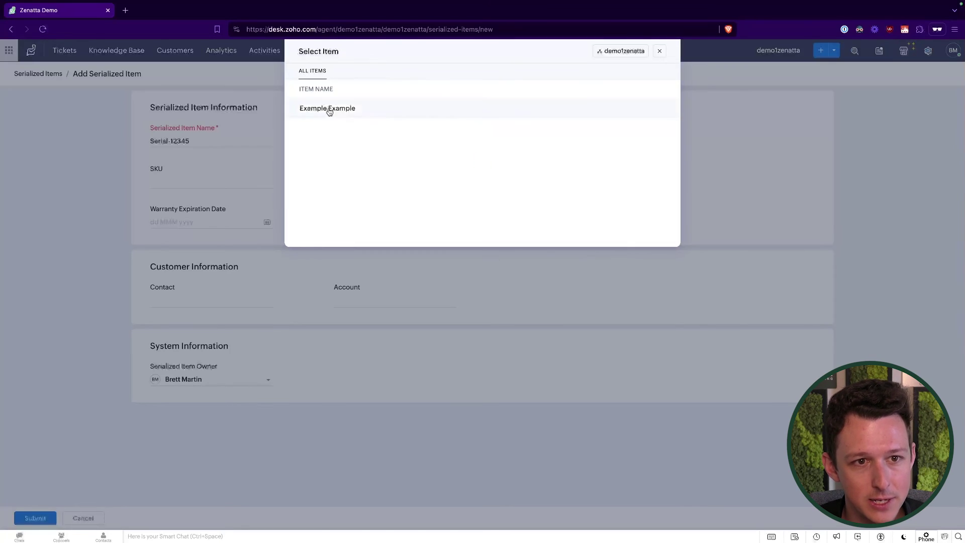
pyautogui.click(329, 109)
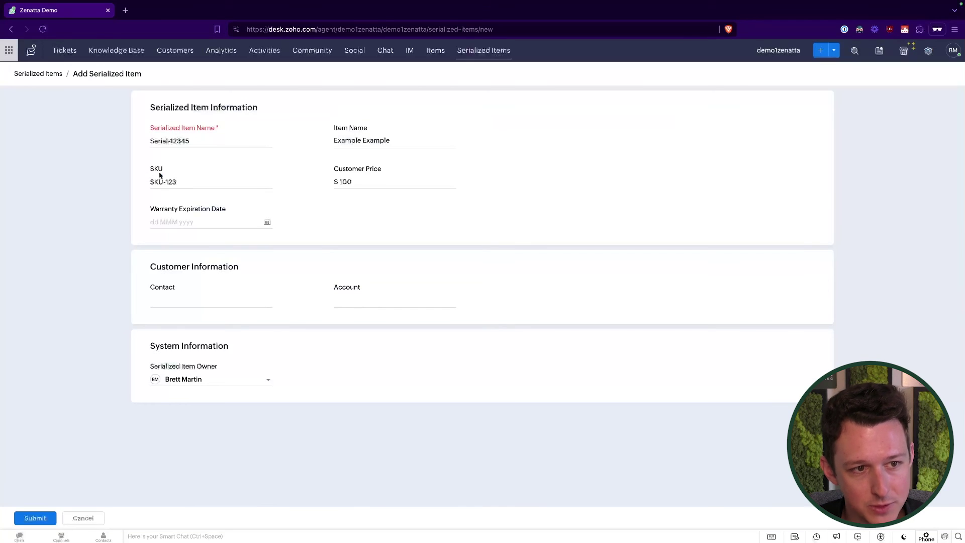
pyautogui.moveTo(154, 171); pyautogui.dragTo(357, 200)
# Set the serialized item's contact to the Example Contact with an e-mail address and its account to Example Account.
pyautogui.click(238, 300)
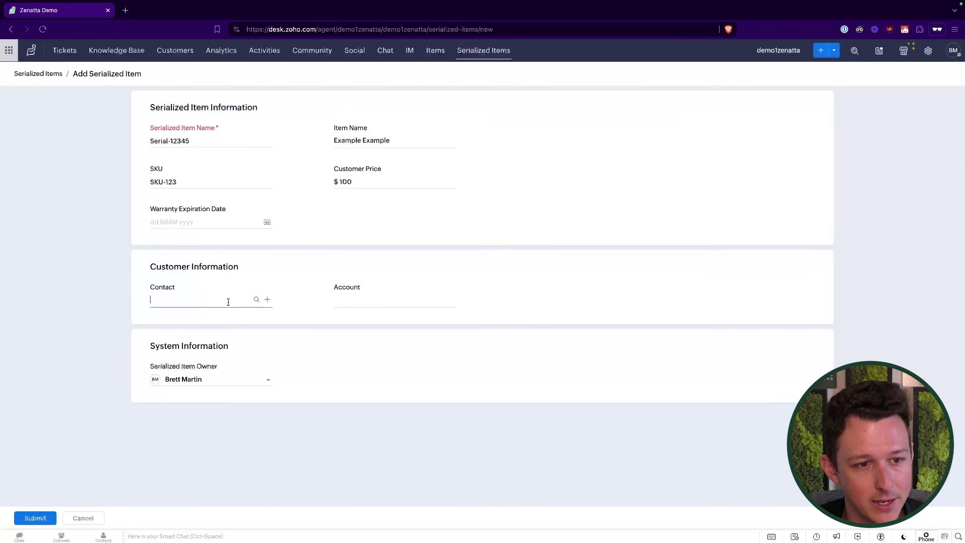
pyautogui.click(256, 300)
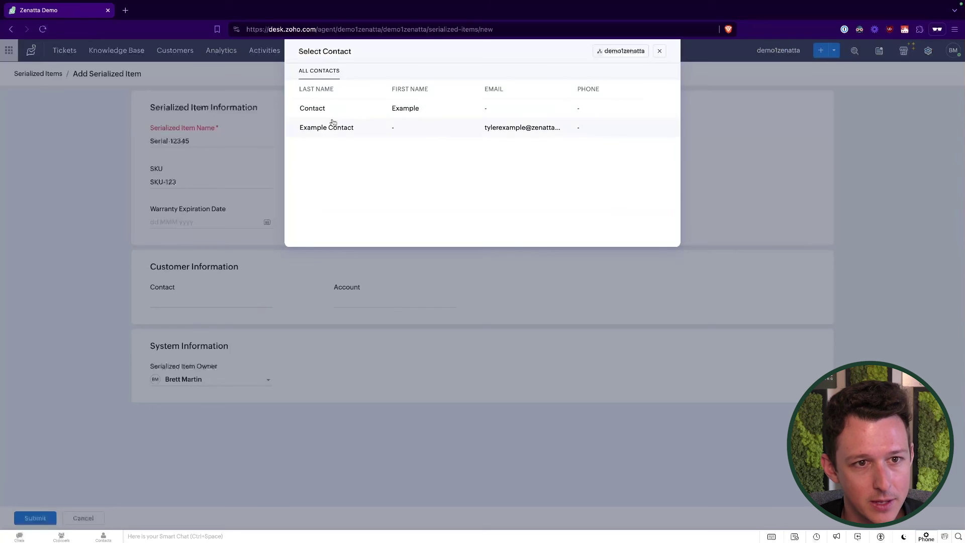
pyautogui.click(329, 130)
pyautogui.click(392, 302)
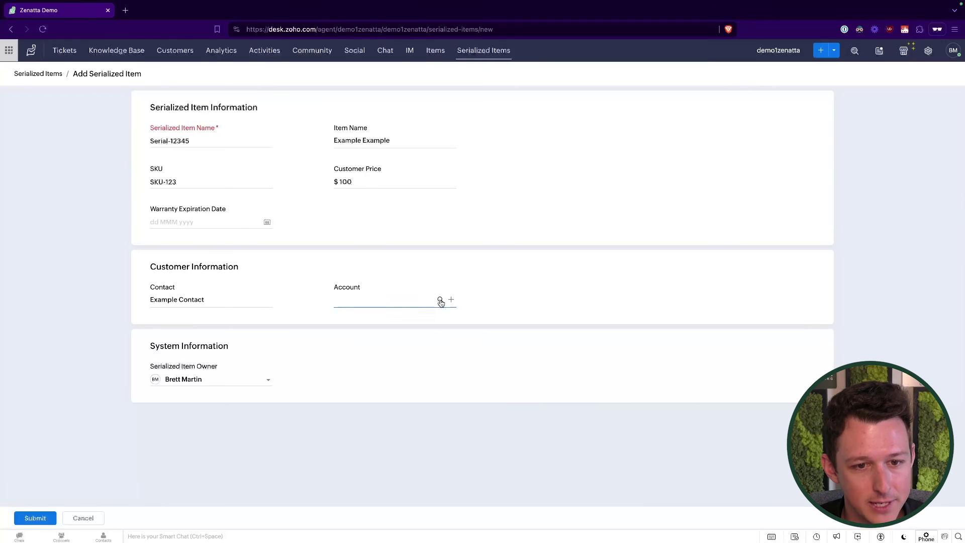
pyautogui.click(440, 301)
pyautogui.click(370, 113)
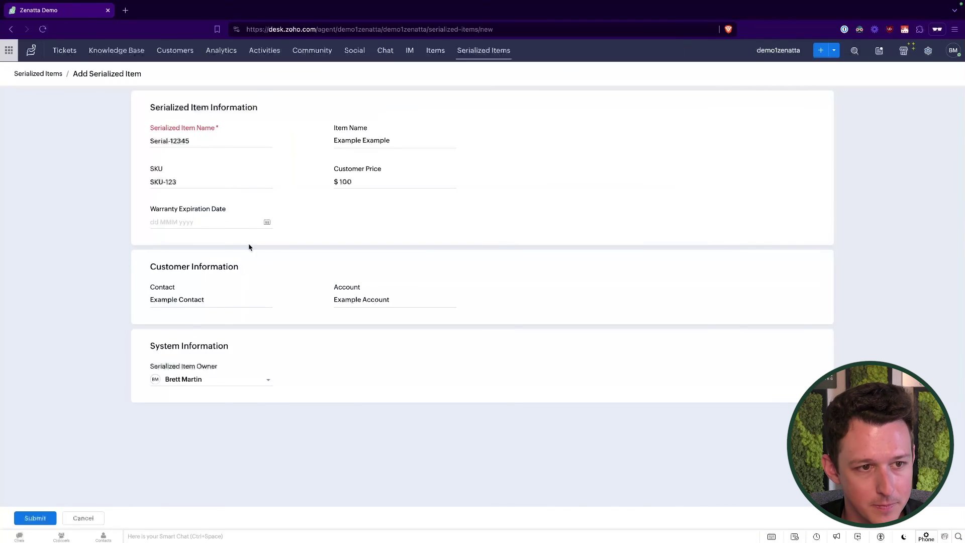
# Set the serialized item's warranty expiration date to 13 Jun 2025.
pyautogui.click(228, 222)
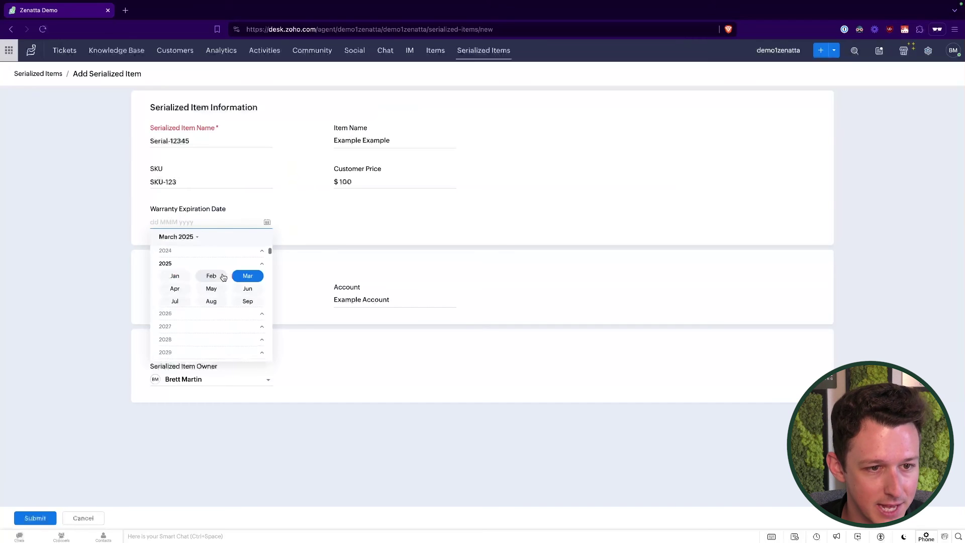
pyautogui.click(247, 289)
pyautogui.click(240, 289)
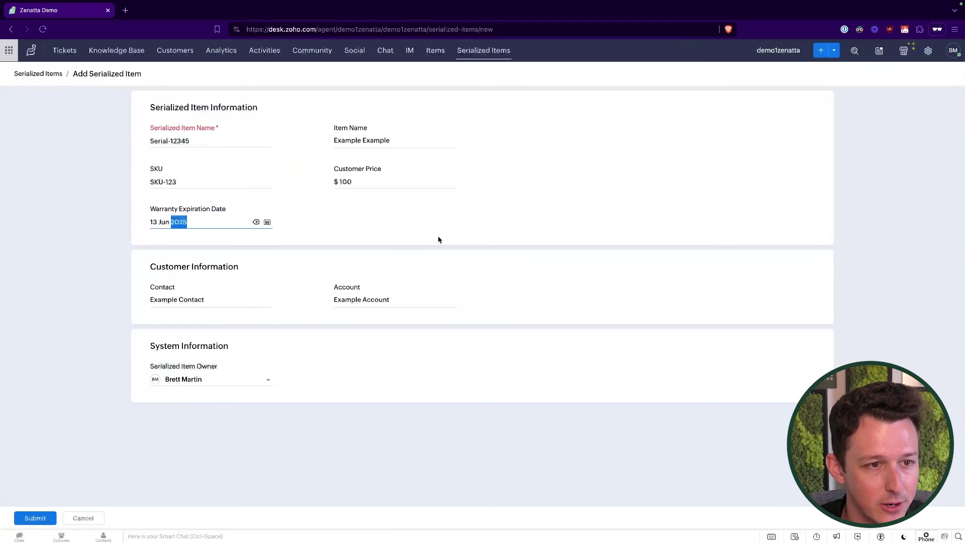
pyautogui.click(439, 240)
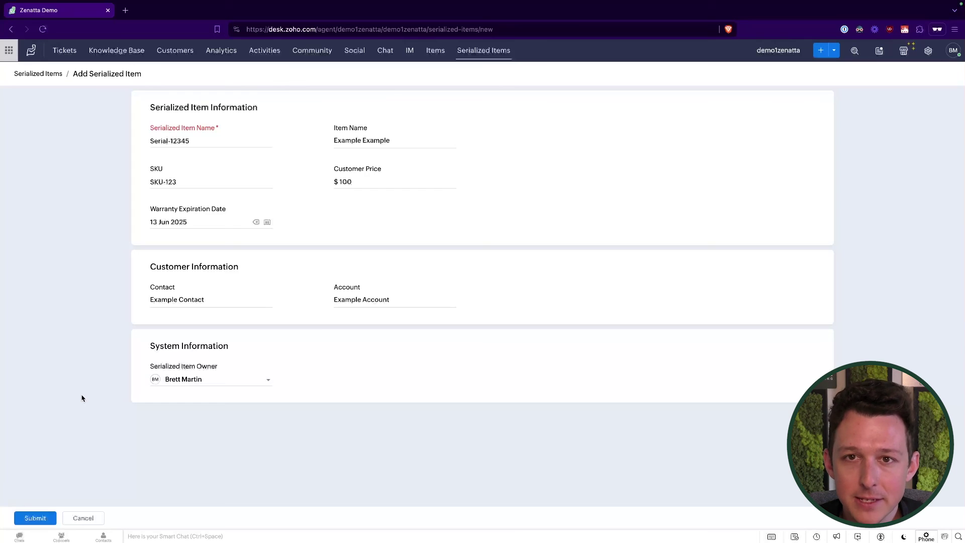
# Submit the new serialized item and review its entry among the contact's related serialized items.
pyautogui.click(44, 518)
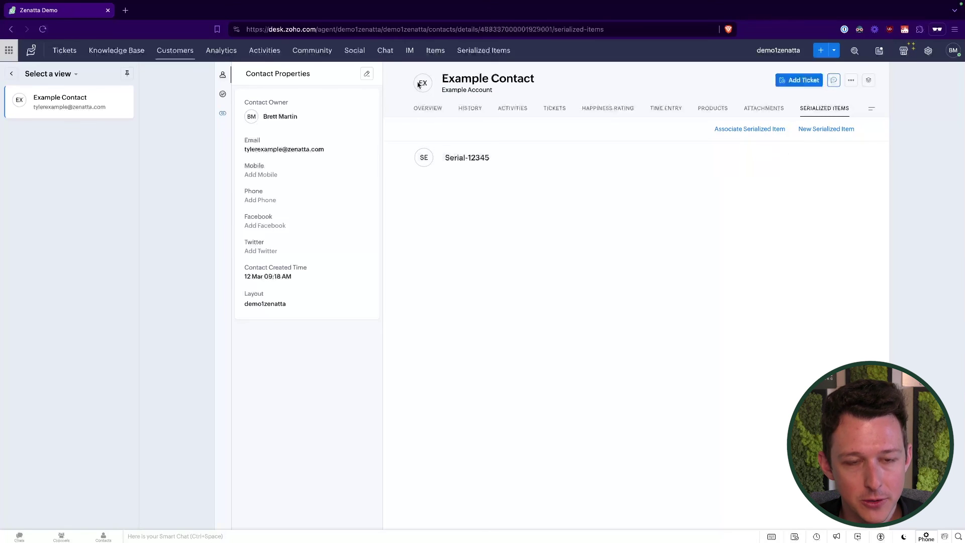
pyautogui.moveTo(440, 81); pyautogui.dragTo(554, 80)
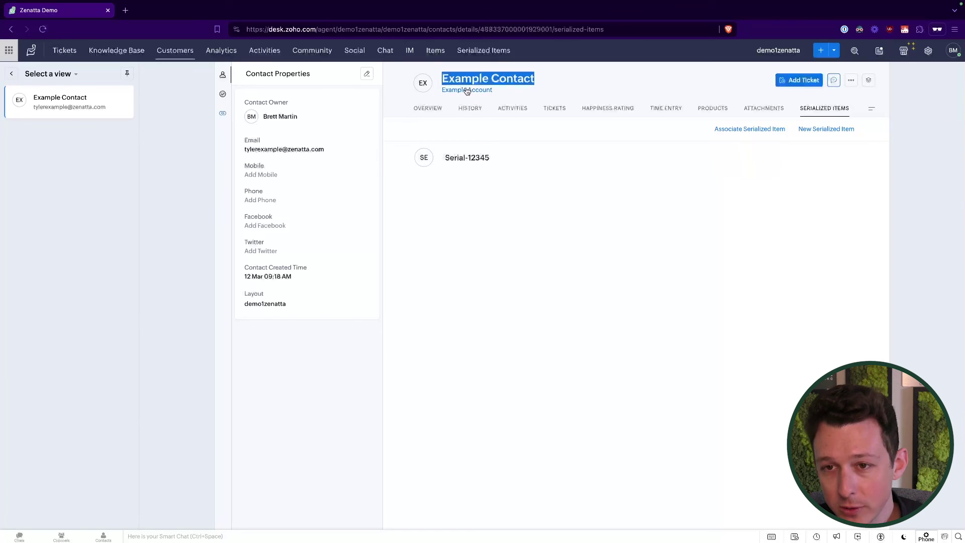
pyautogui.click(614, 90)
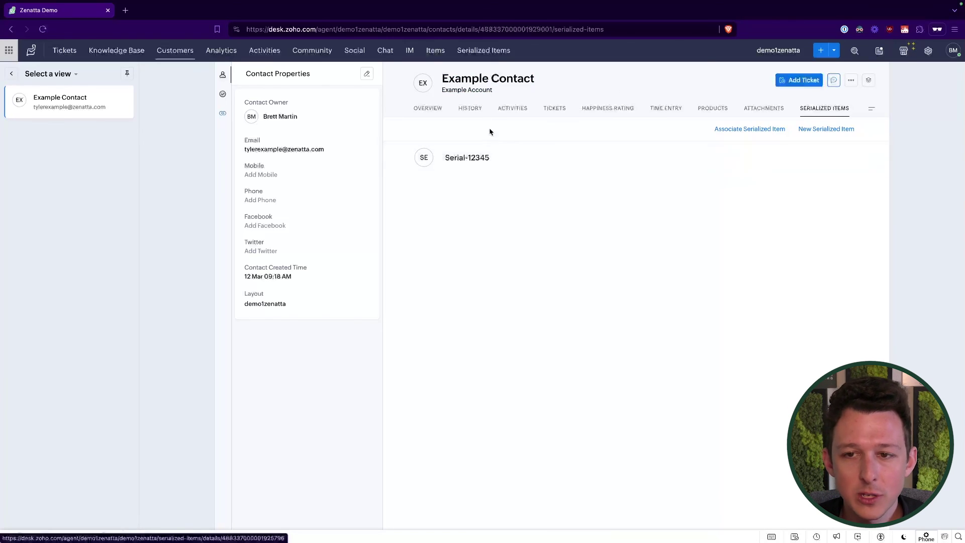
pyautogui.moveTo(432, 154); pyautogui.dragTo(506, 153)
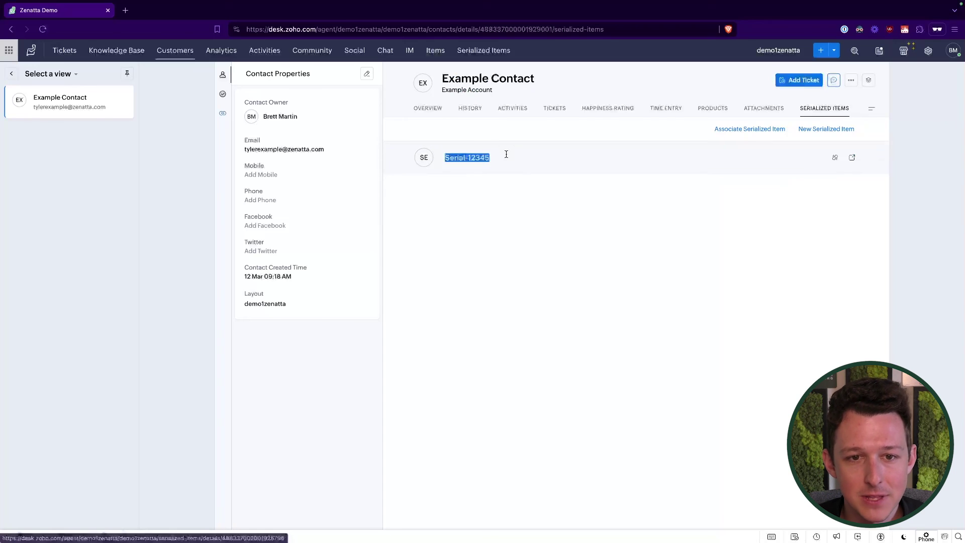
pyautogui.click(561, 67)
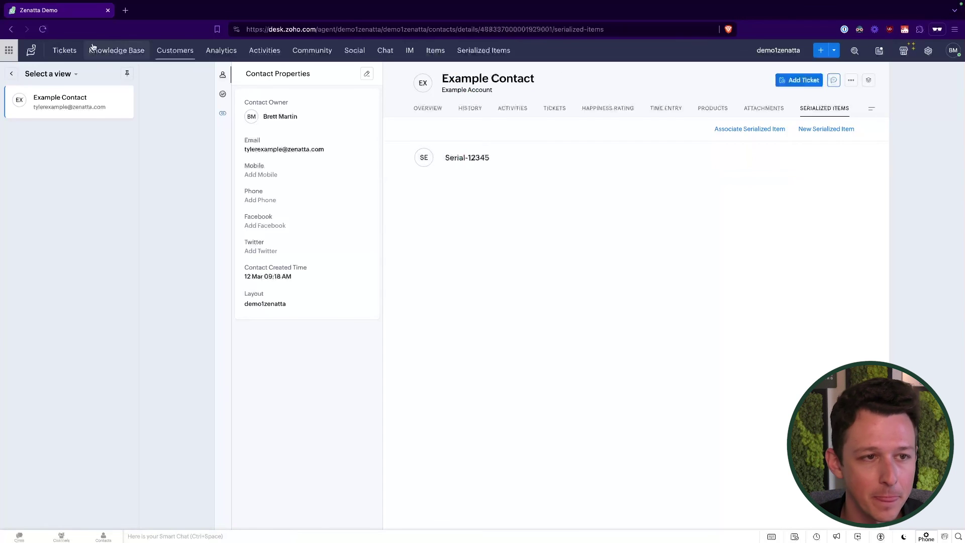
# Link the ticket "Here's your first ticket." to the serialized item Serial-12345 and save the ticket.
pyautogui.click(64, 51)
pyautogui.click(141, 98)
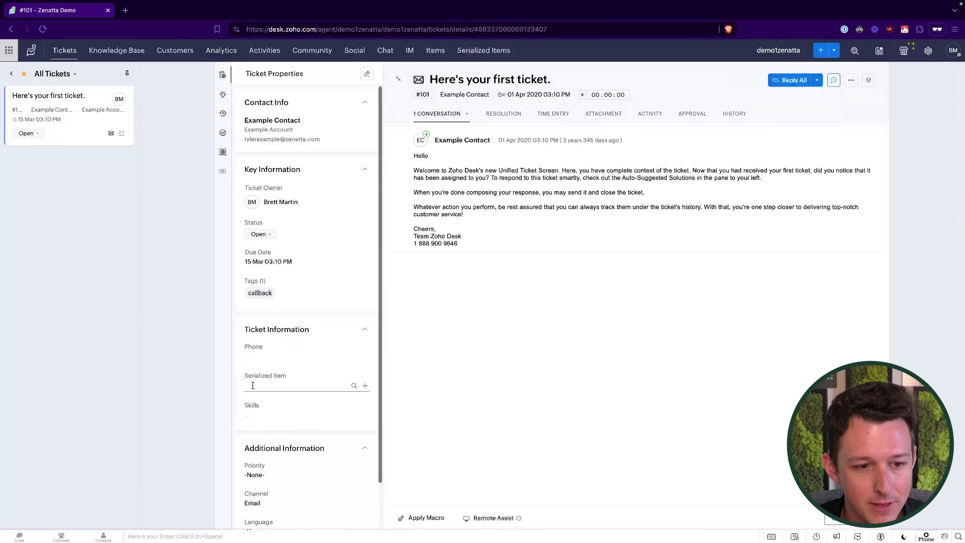
pyautogui.click(354, 386)
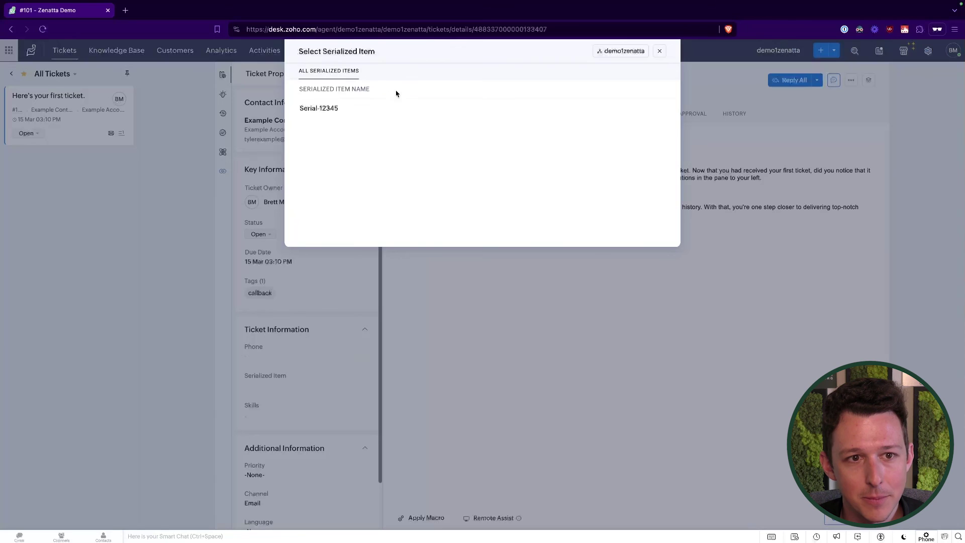
pyautogui.click(367, 108)
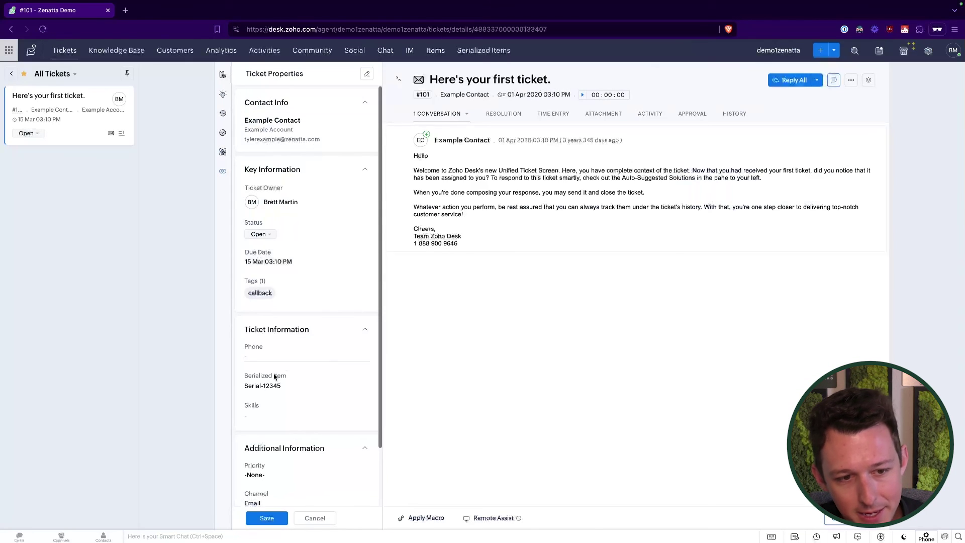
pyautogui.click(267, 518)
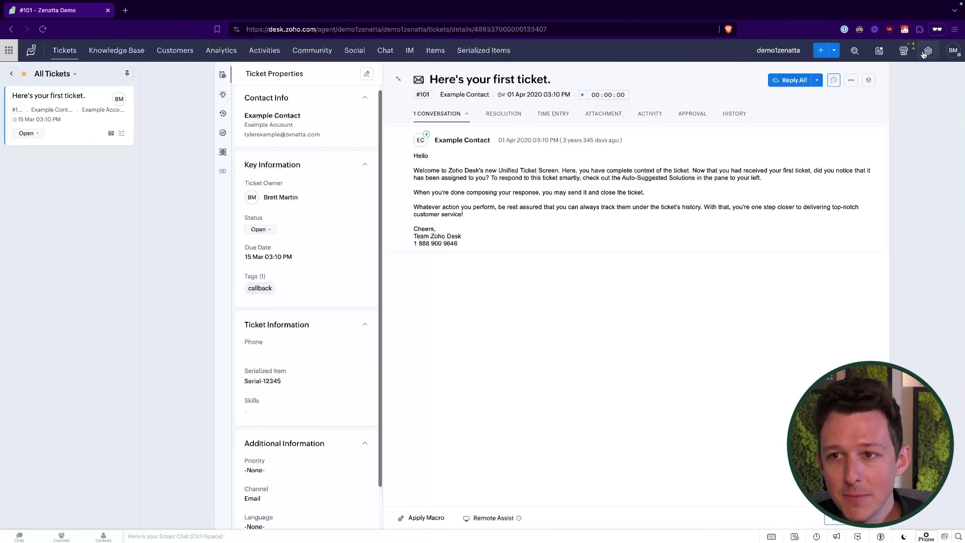
# Open the list of modules in the customization setup.
pyautogui.click(928, 52)
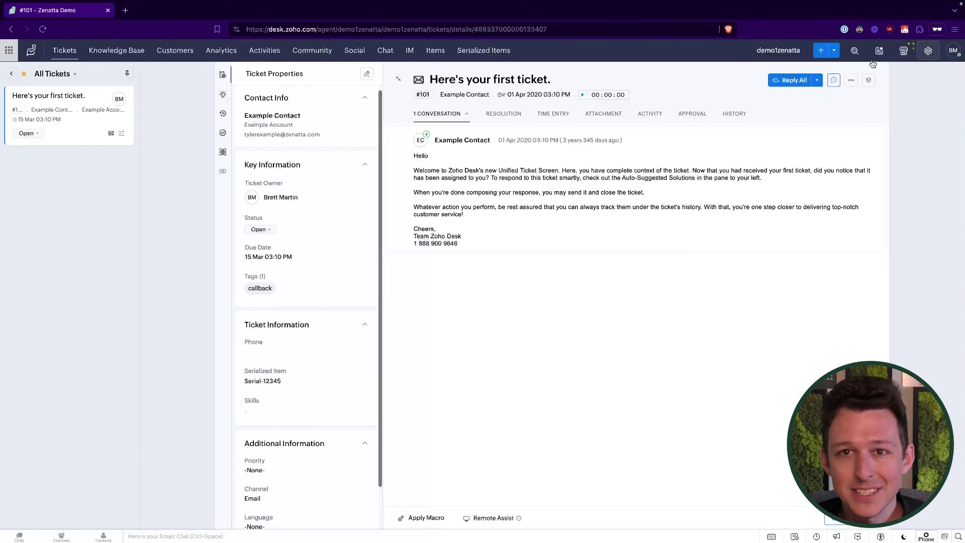
pyautogui.click(420, 187)
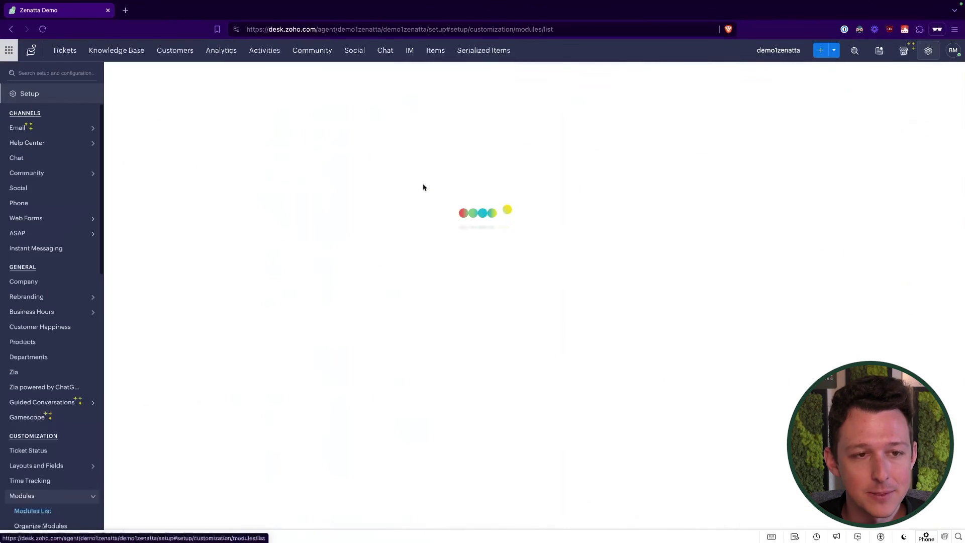